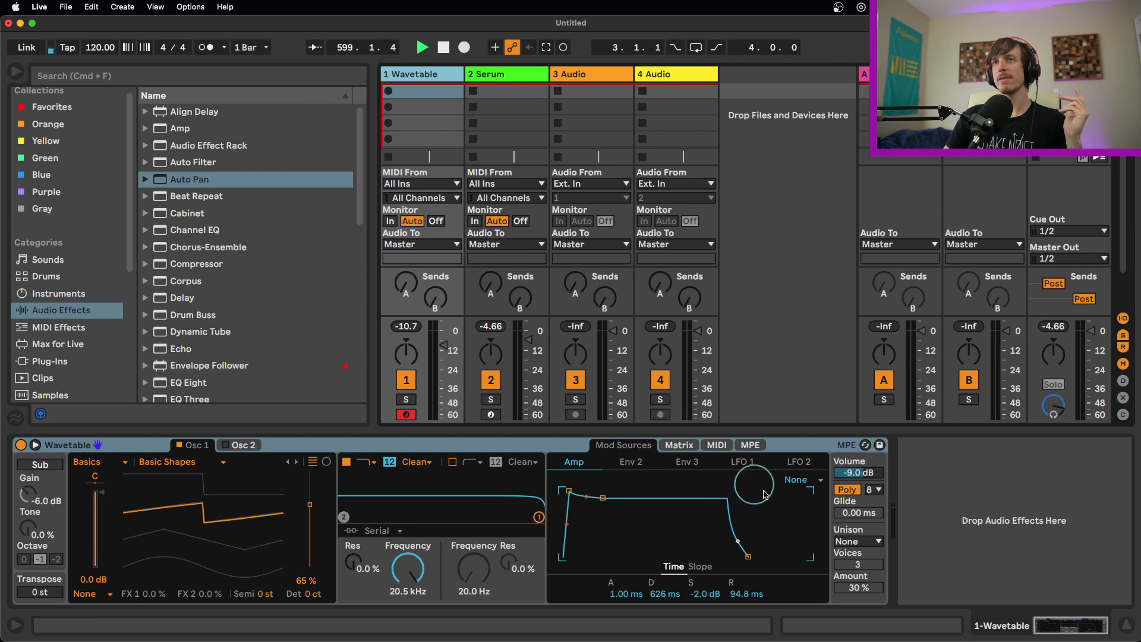
click(856, 541)
click(857, 542)
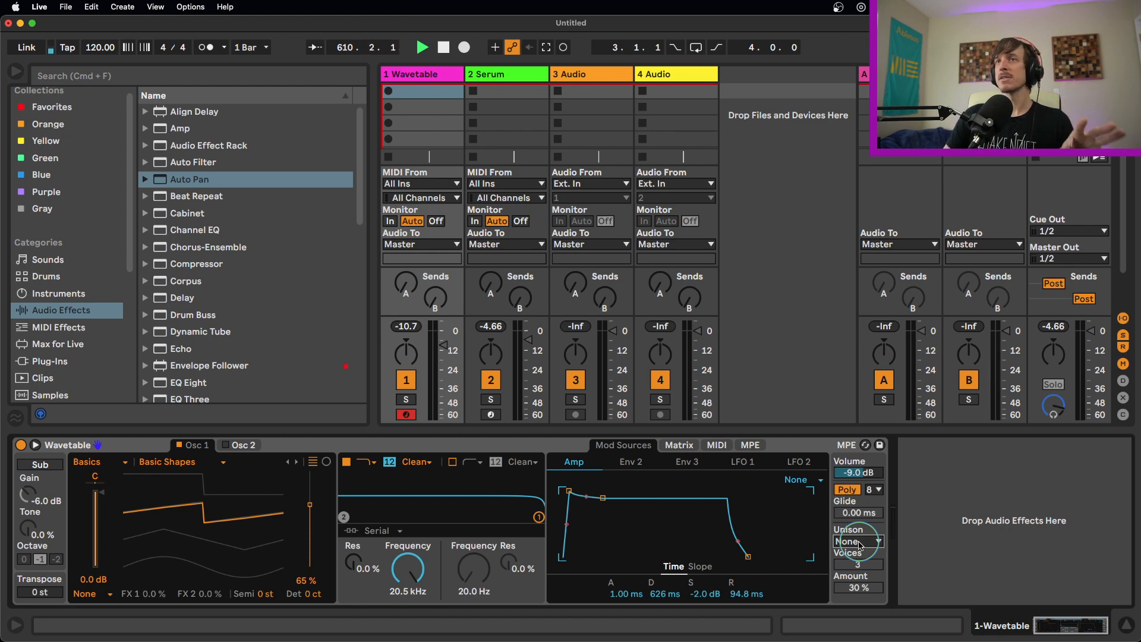
click(391, 447)
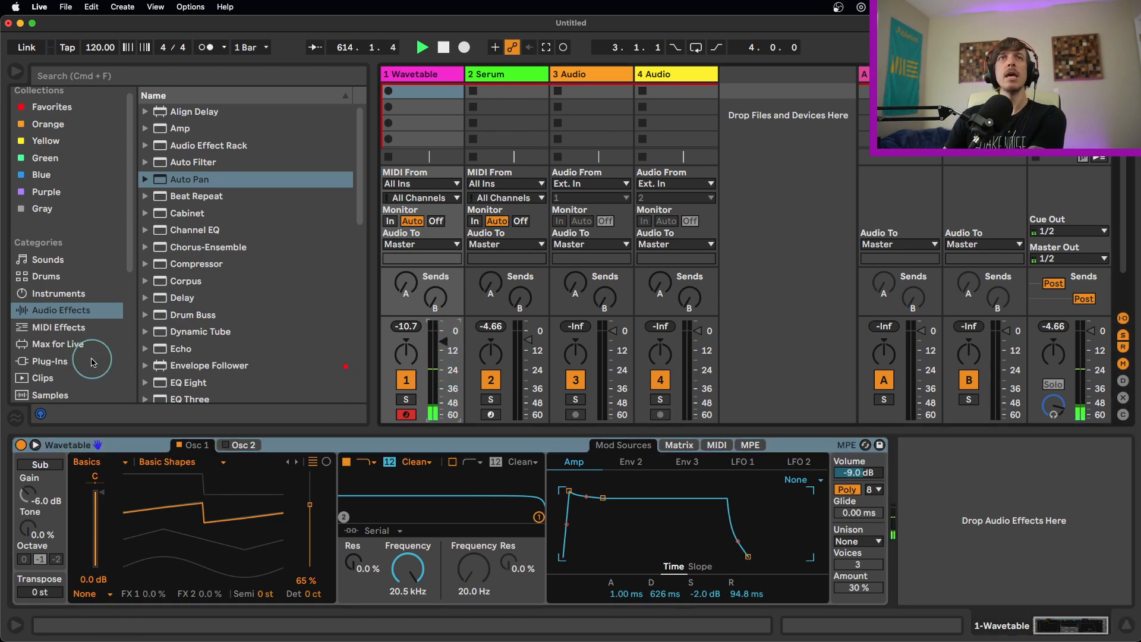
- Add the Spectrum audio effect after Wavetable on the first track and expand its analyzer display
scroll(200, 348, down, 4)
scroll(201, 349, down, 10)
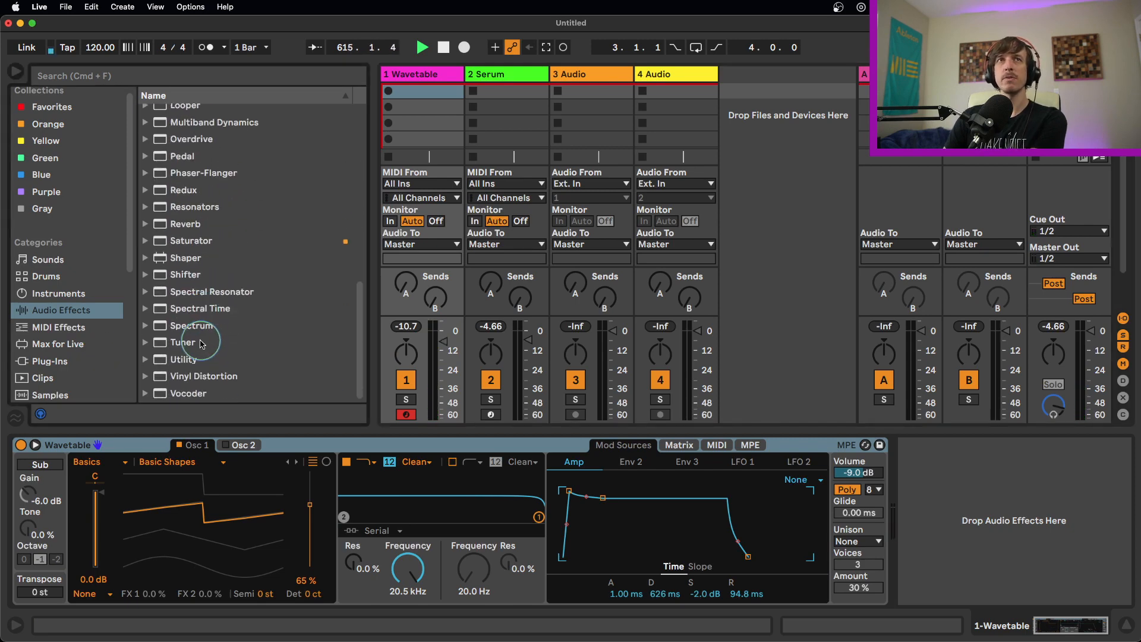
drag(191, 335, 915, 489)
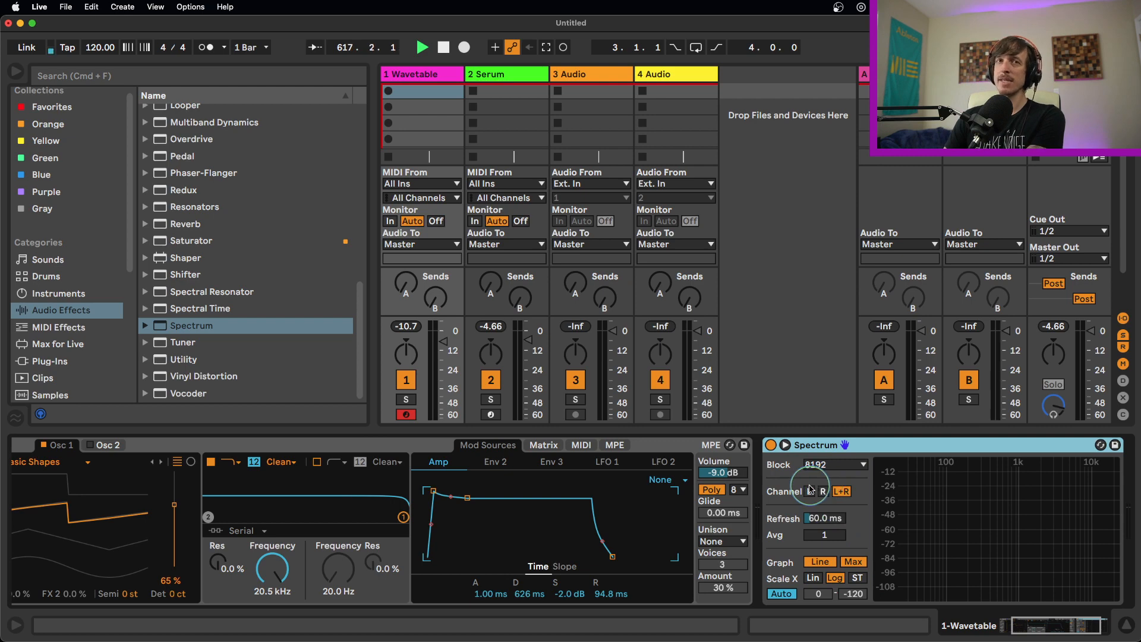
click(785, 445)
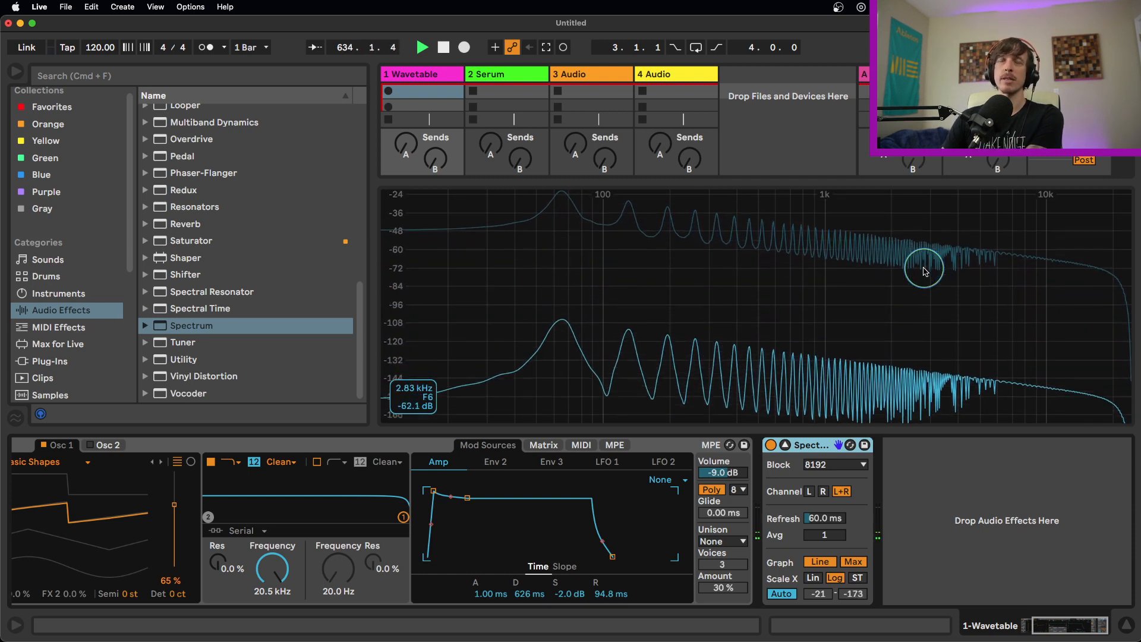
- Set Wavetable's Unison mode to Classic with 2 voices and an Amount of 0%
click(719, 542)
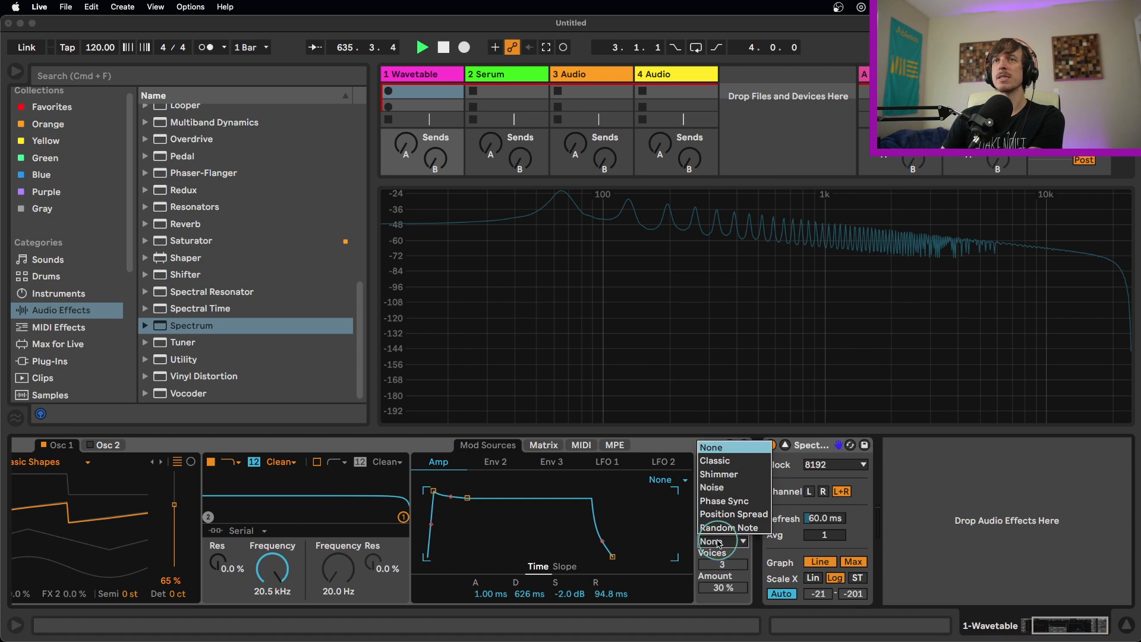
click(746, 467)
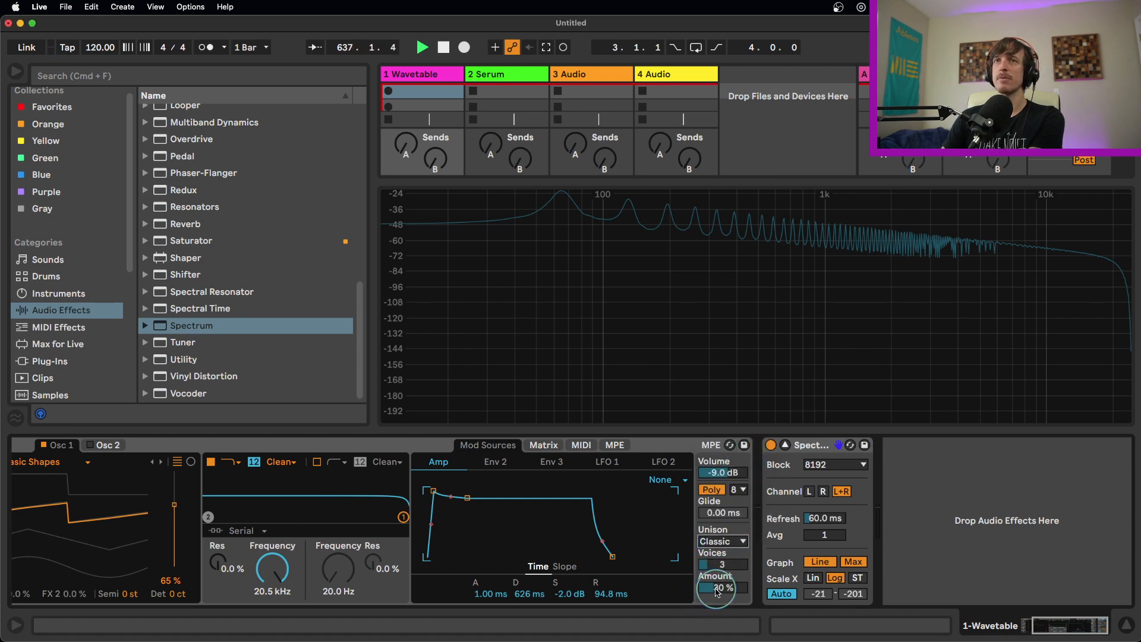
drag(720, 588, 727, 569)
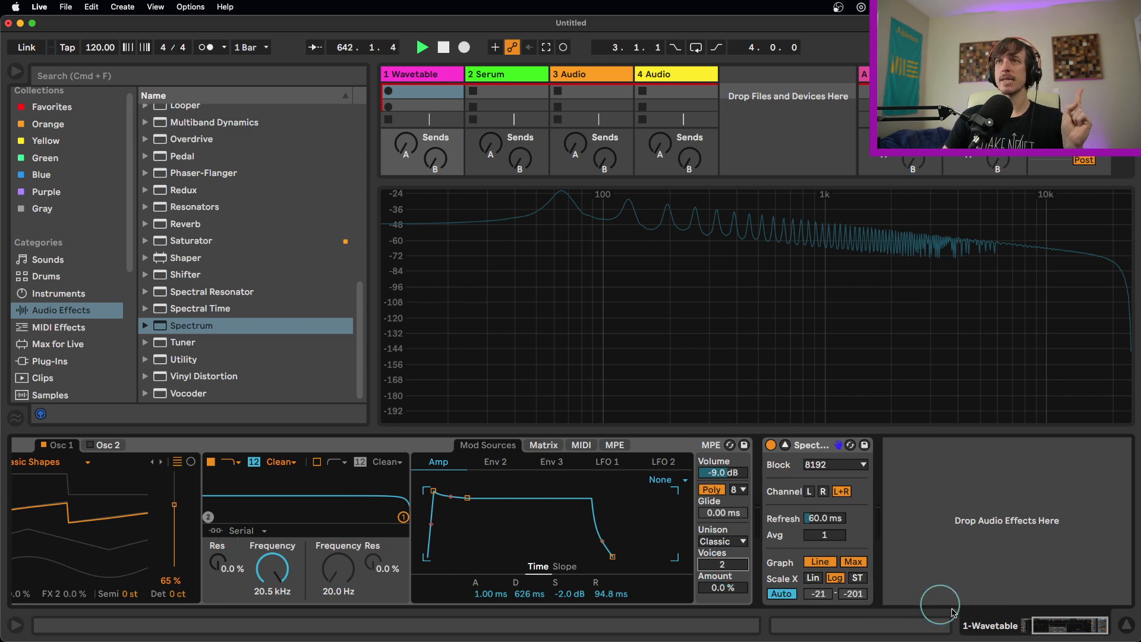
drag(1063, 625, 1052, 625)
click(304, 509)
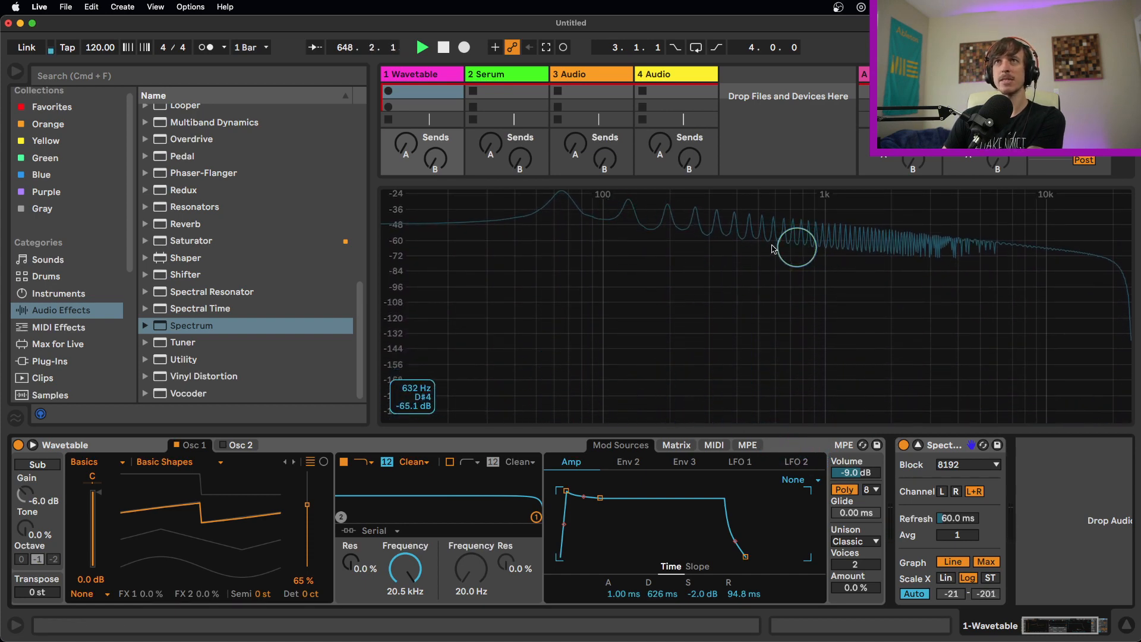
- Switch Wavetable's Unison mode to None for comparison and return it to Classic
click(854, 541)
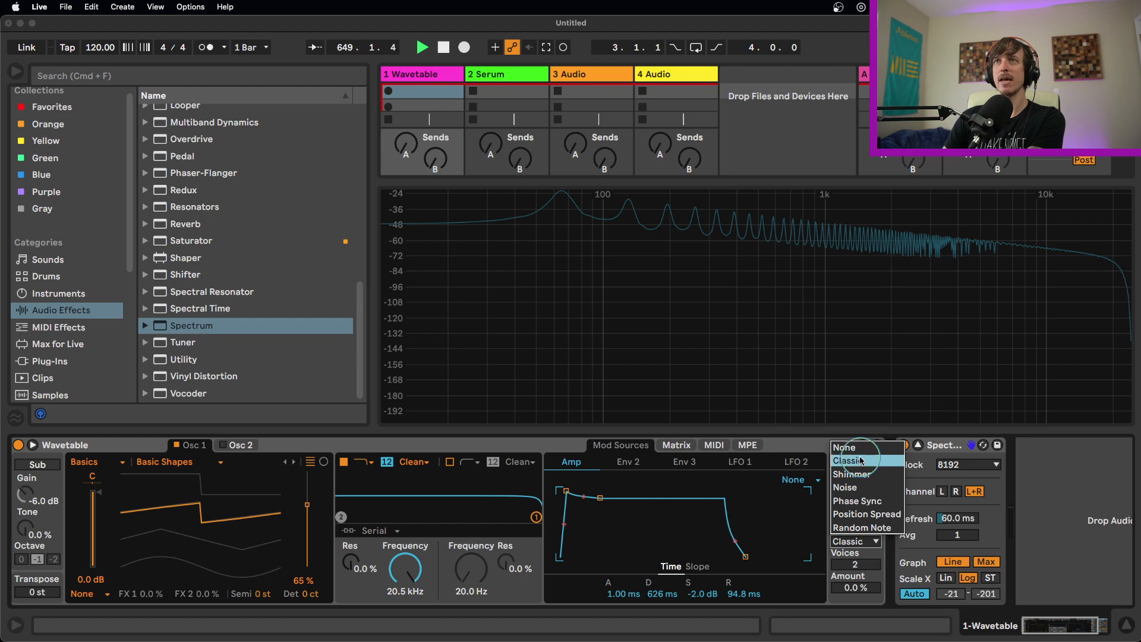
click(846, 447)
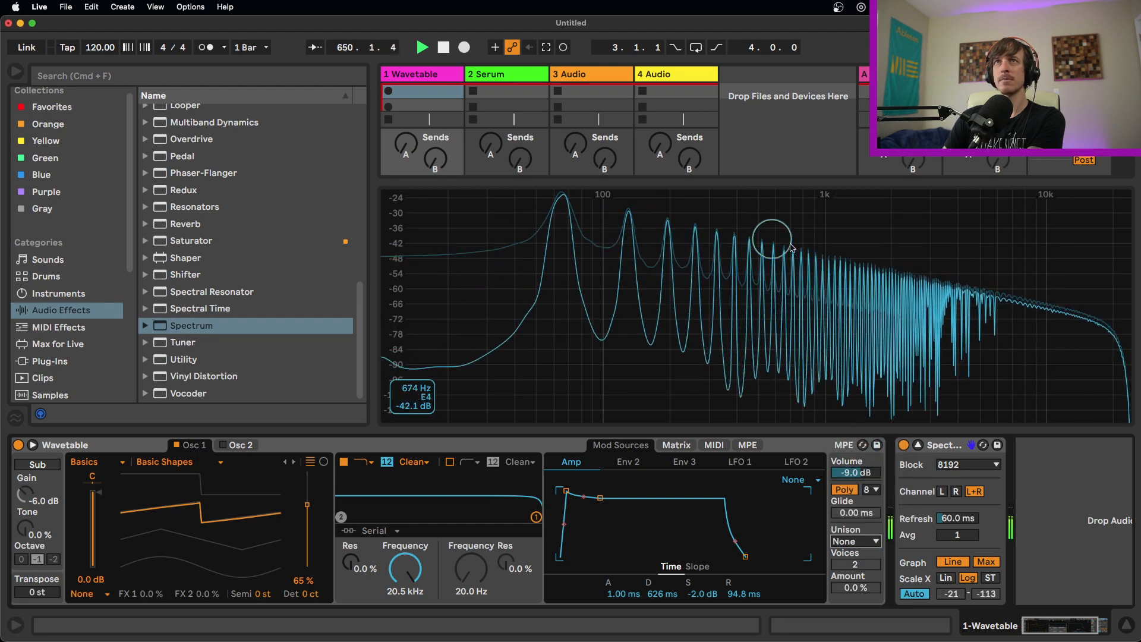
click(865, 538)
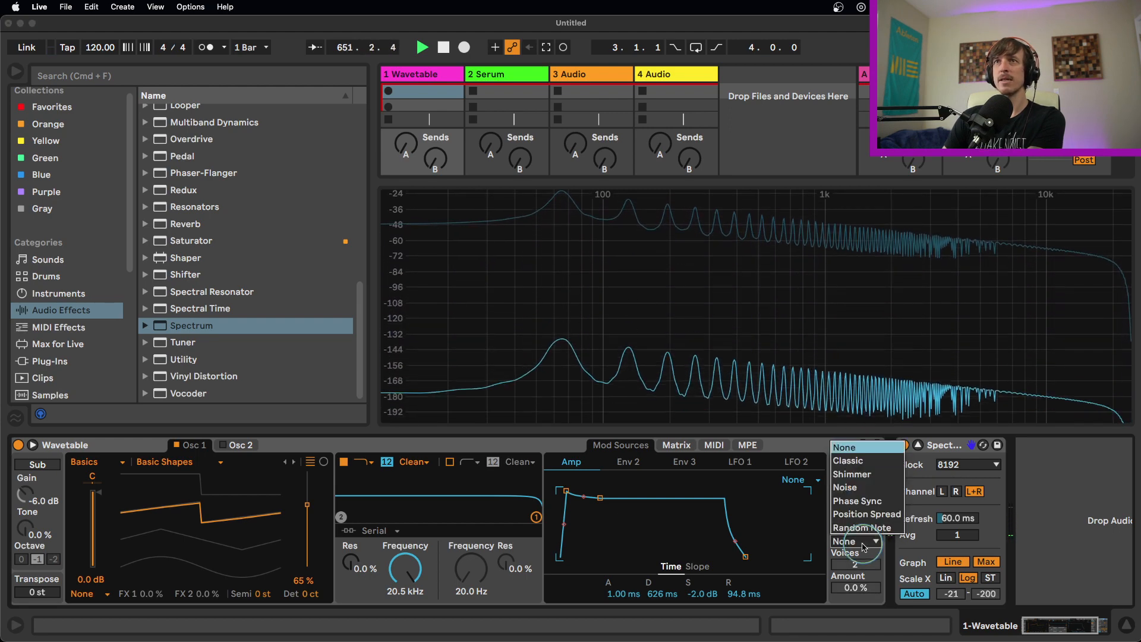
click(866, 465)
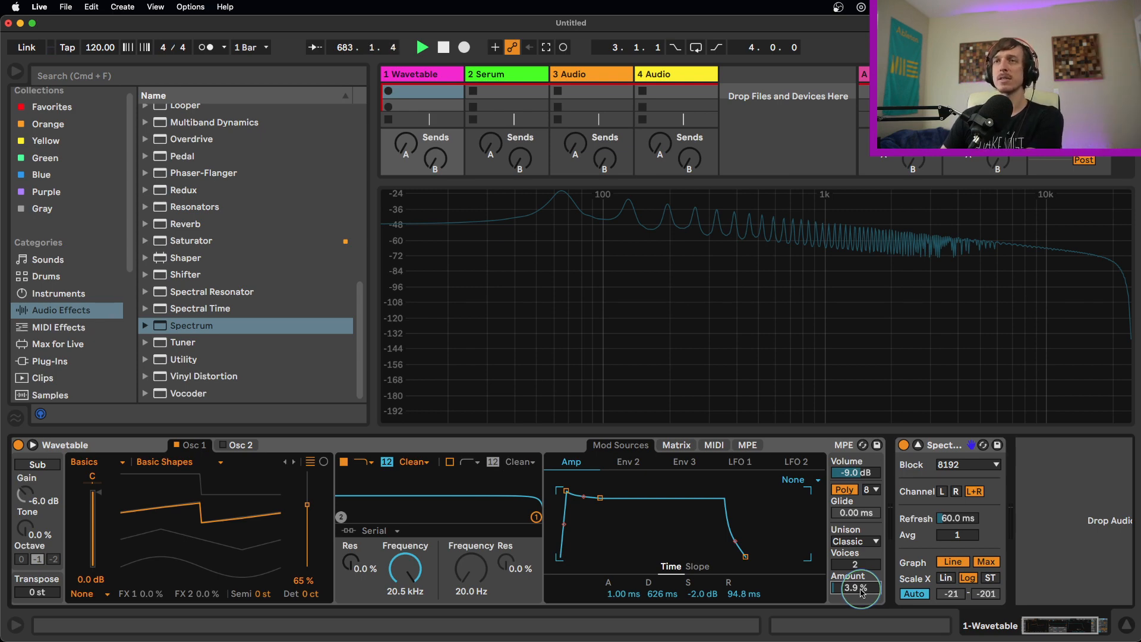
- Try the Classic unison Amount at 44% and 63%, and return it to 0%
drag(861, 592, 861, 570)
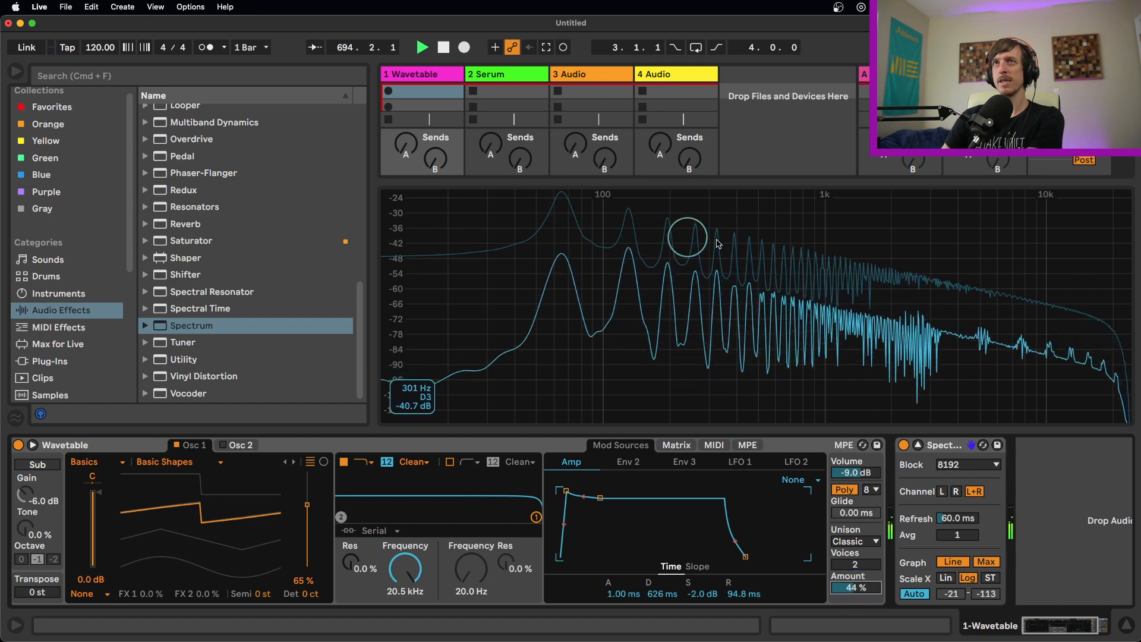
drag(864, 589, 864, 567)
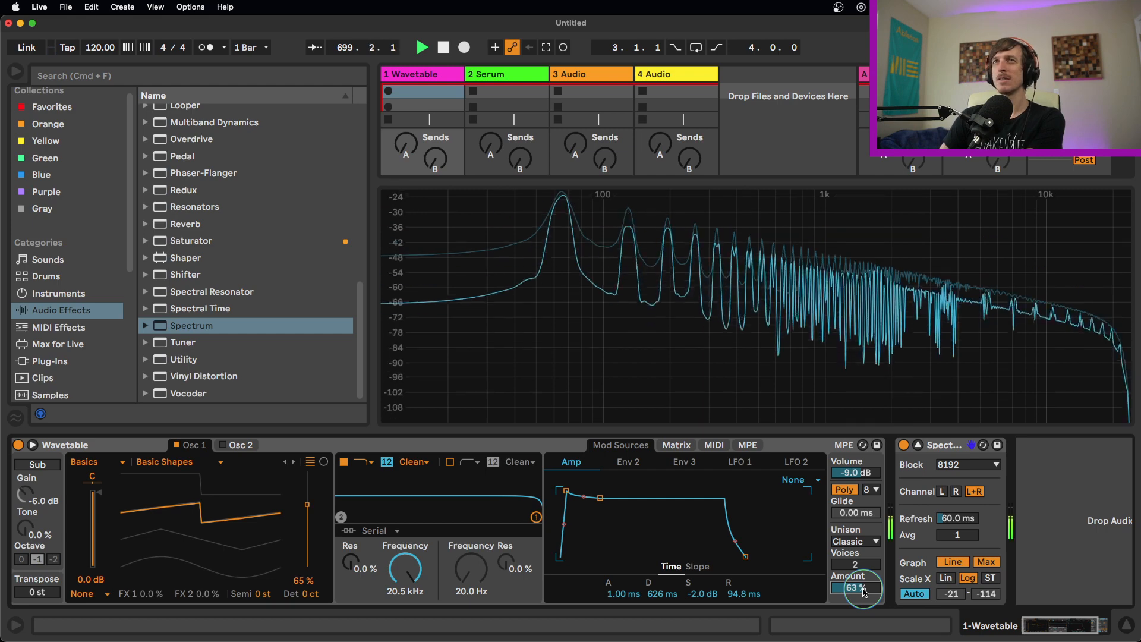
drag(863, 591, 865, 590)
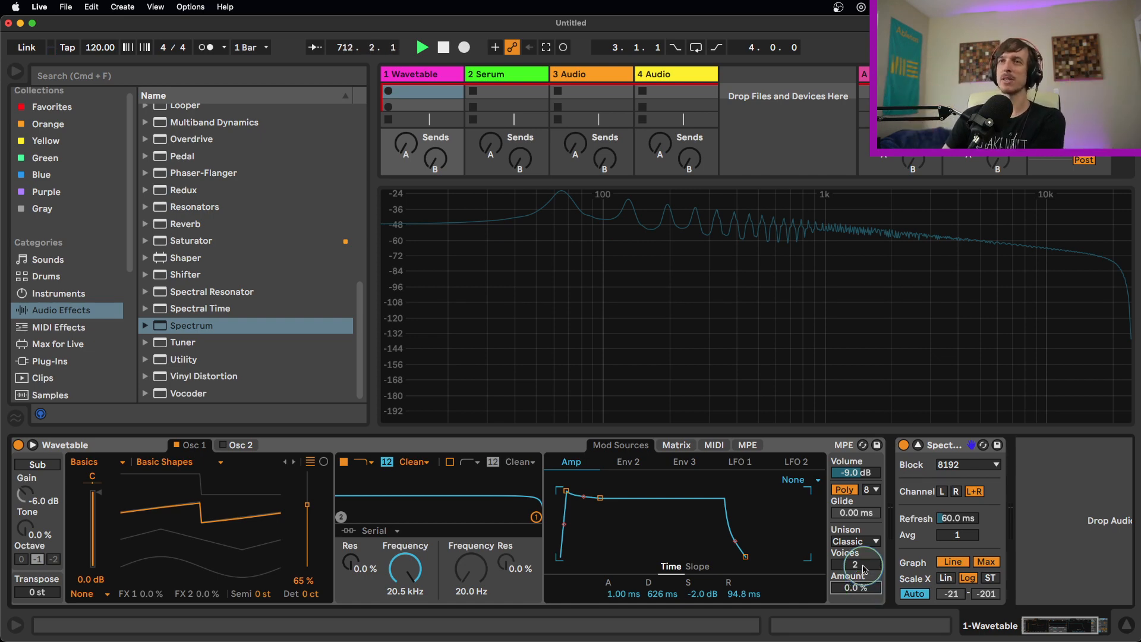
- Insert Auto Pan between Wavetable and Spectrum and set its Amount to 100%
scroll(288, 302, up, 5)
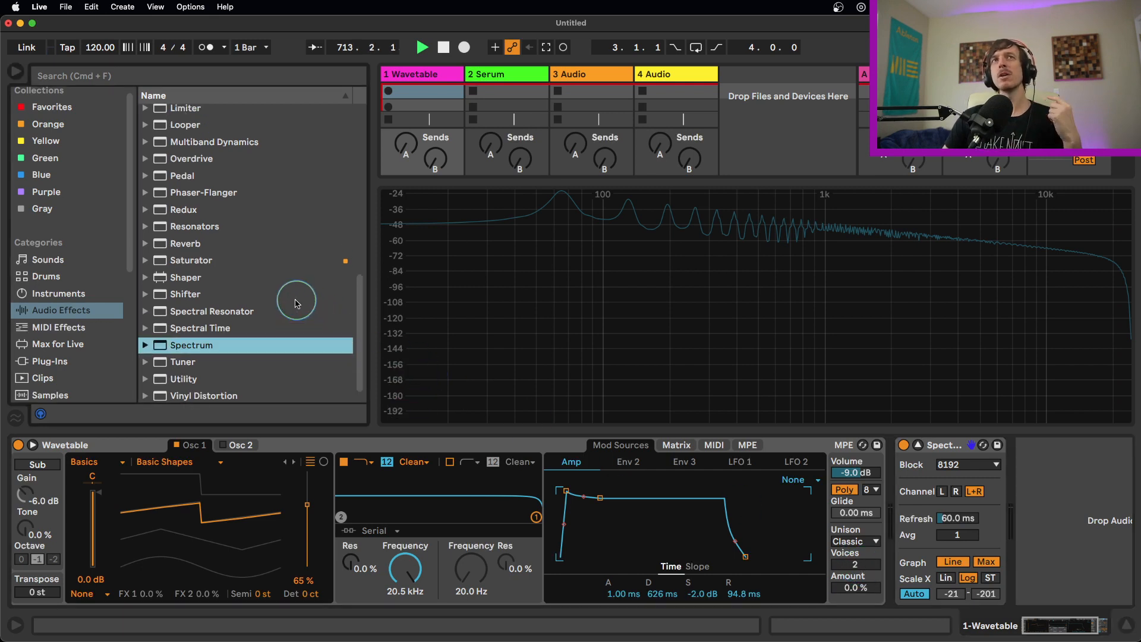
scroll(288, 302, up, 10)
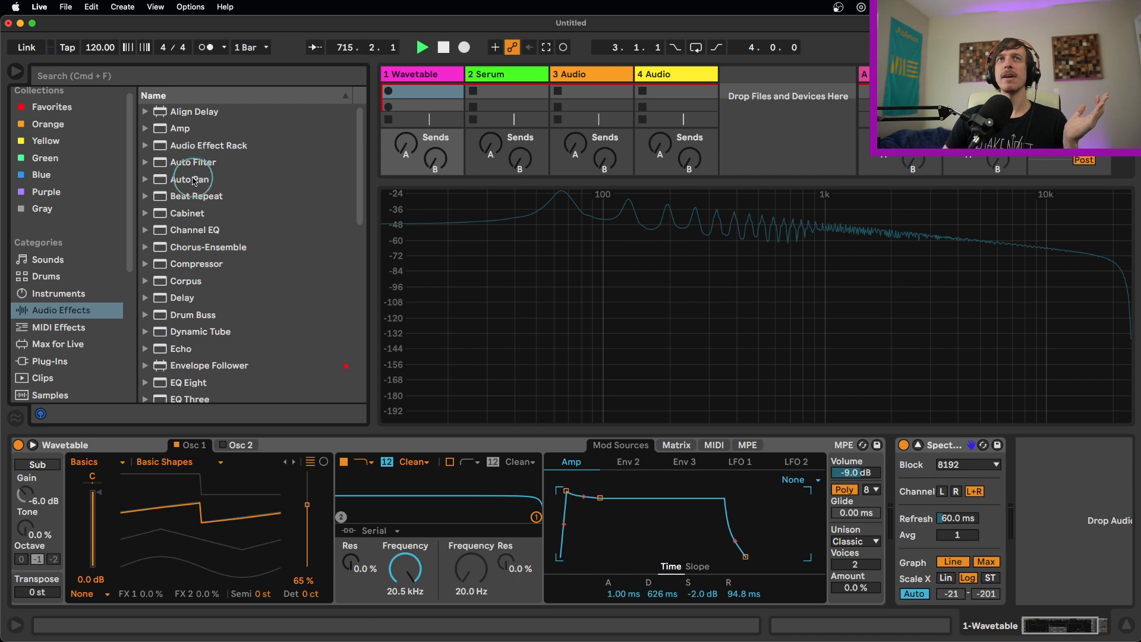
drag(194, 181, 880, 493)
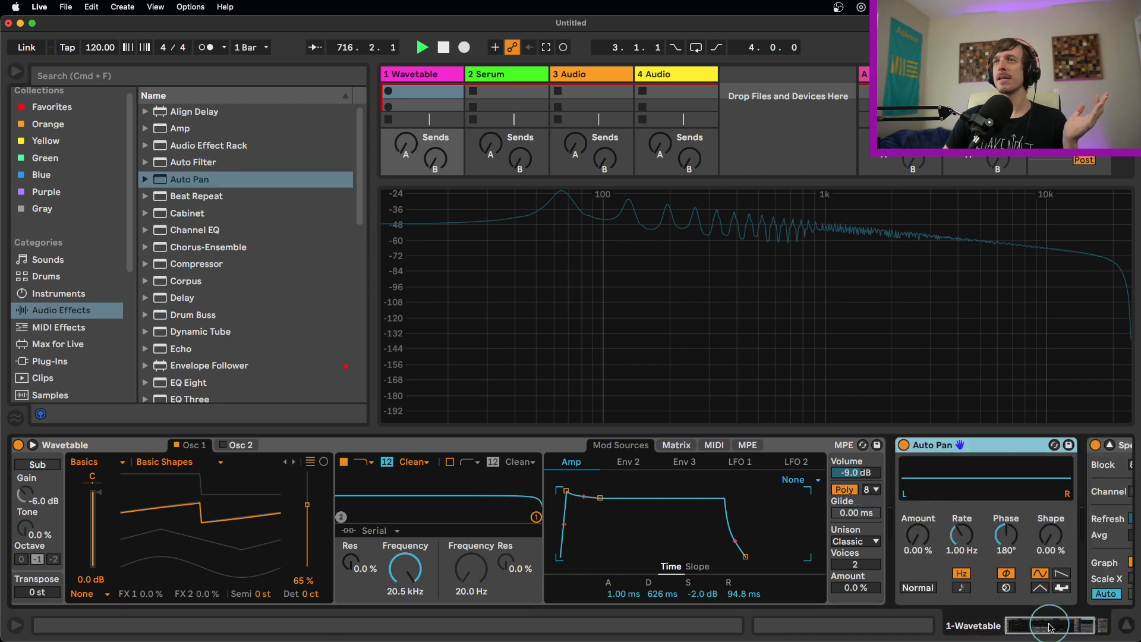
click(1050, 627)
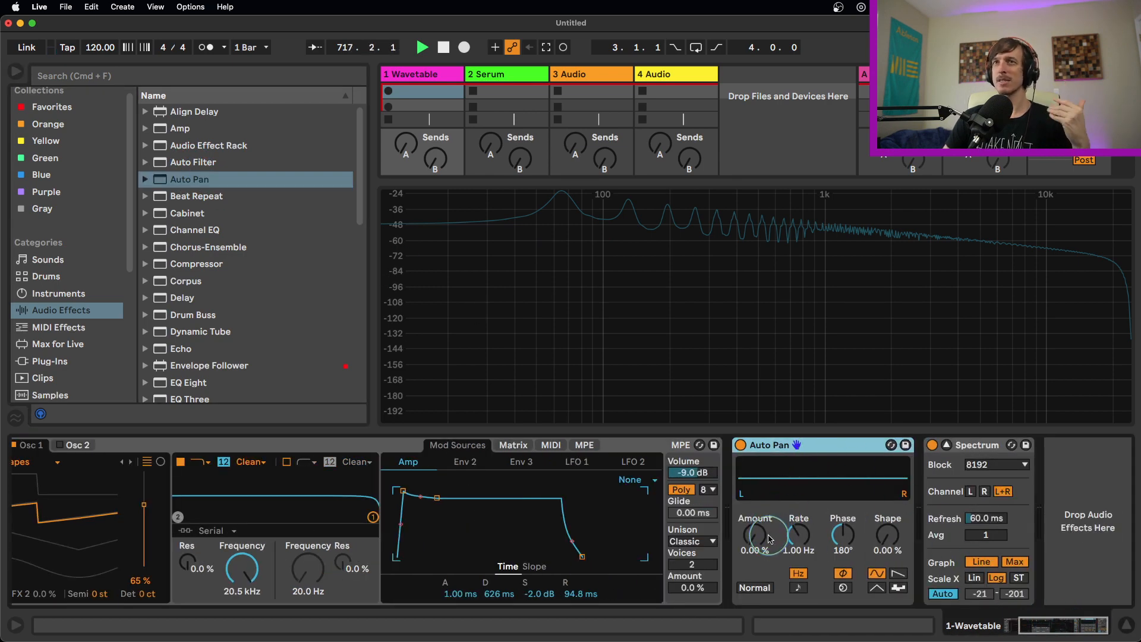
drag(770, 531, 770, 452)
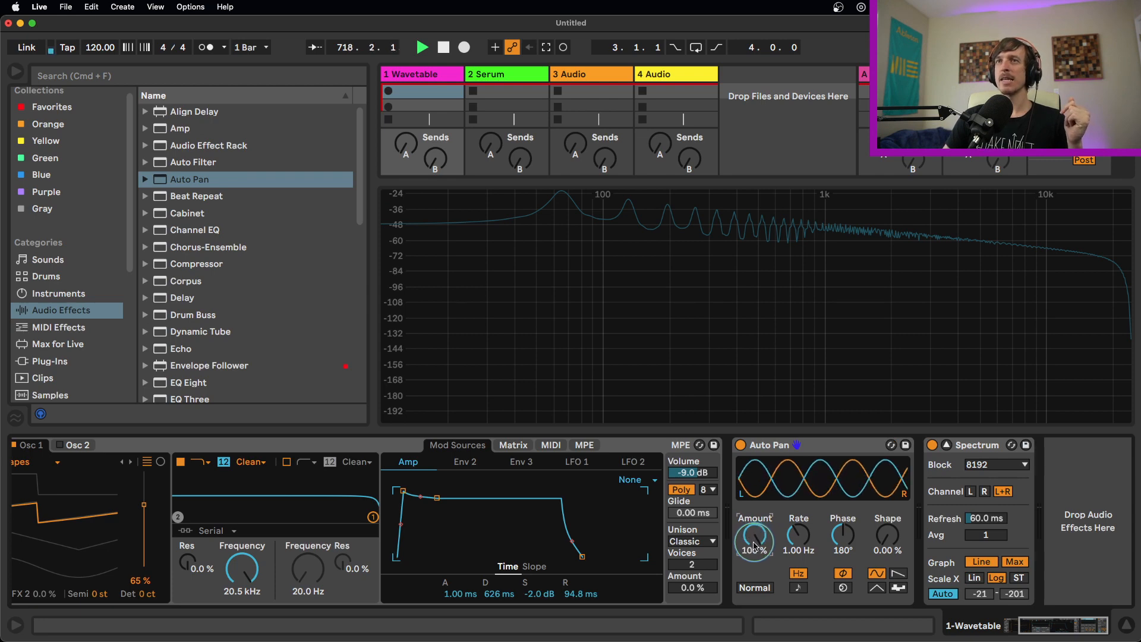
- Switch Auto Pan's LFO offset from Phase to Spin, with Spin at 24% and Rate at 90 Hz
click(842, 587)
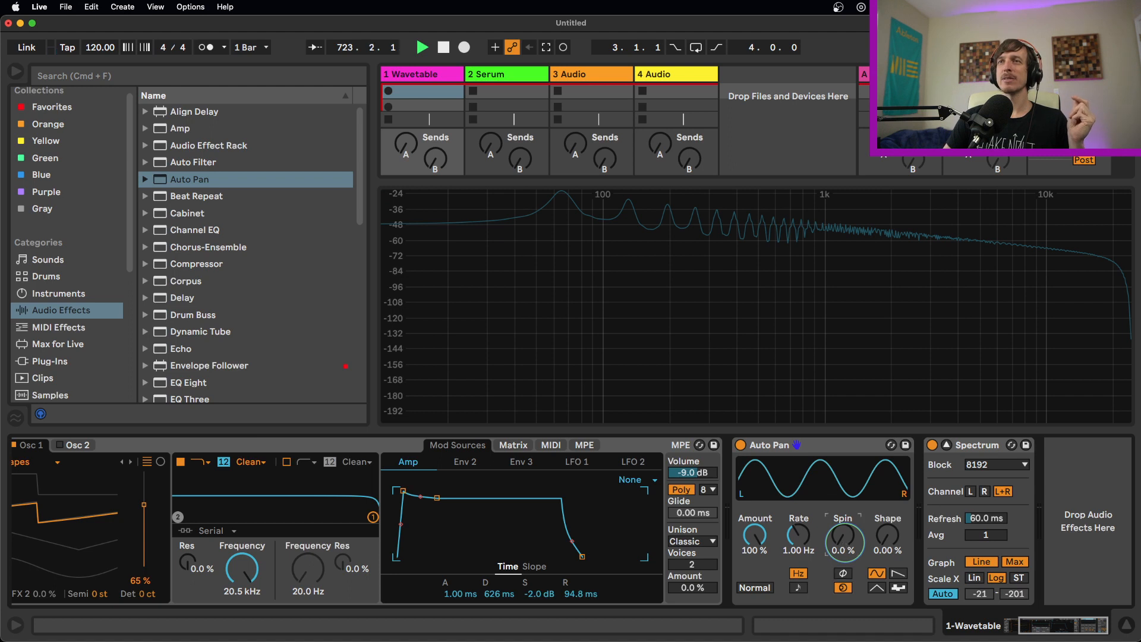
drag(845, 544, 845, 532)
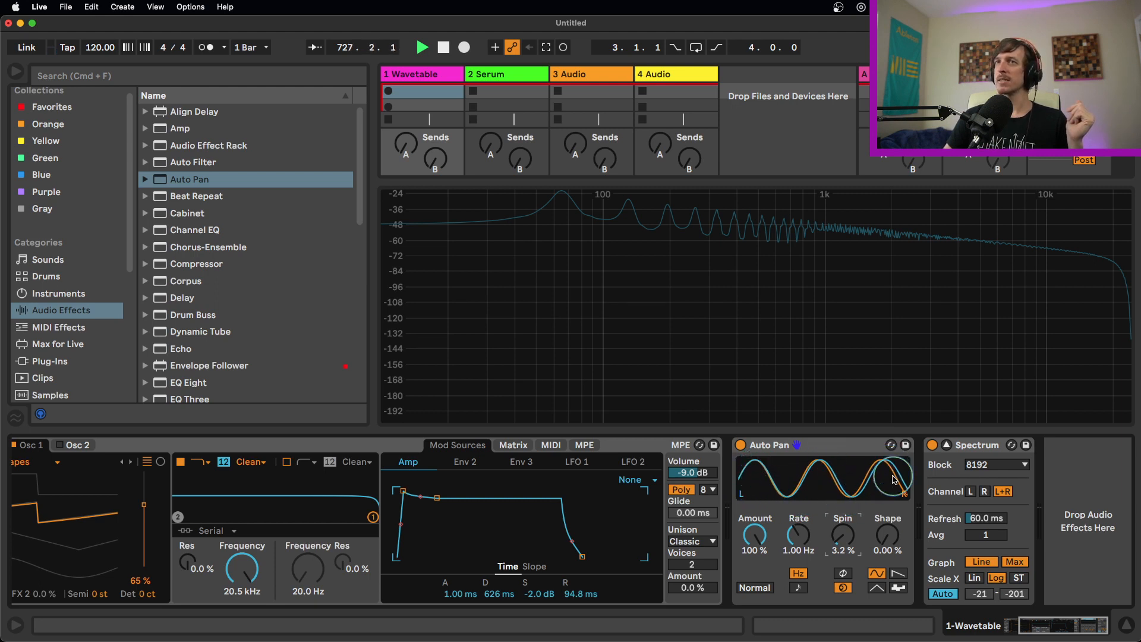
mouse_move(814, 538)
mouse_down()
mouse_move(814, 484)
mouse_move(800, 524)
mouse_up()
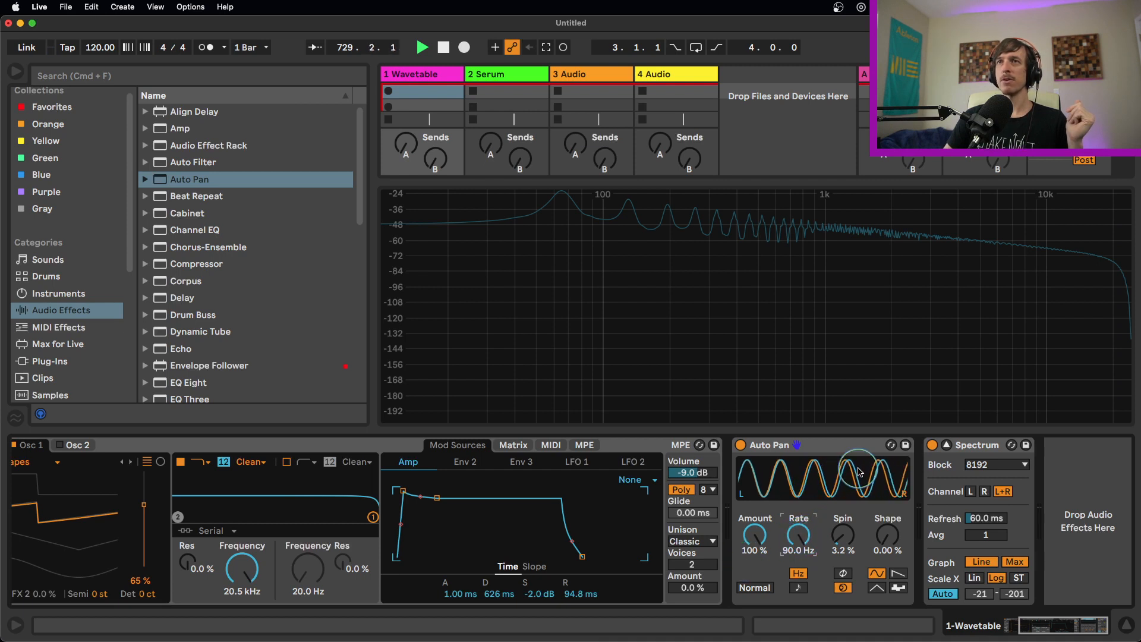
click(844, 537)
drag(843, 538, 844, 522)
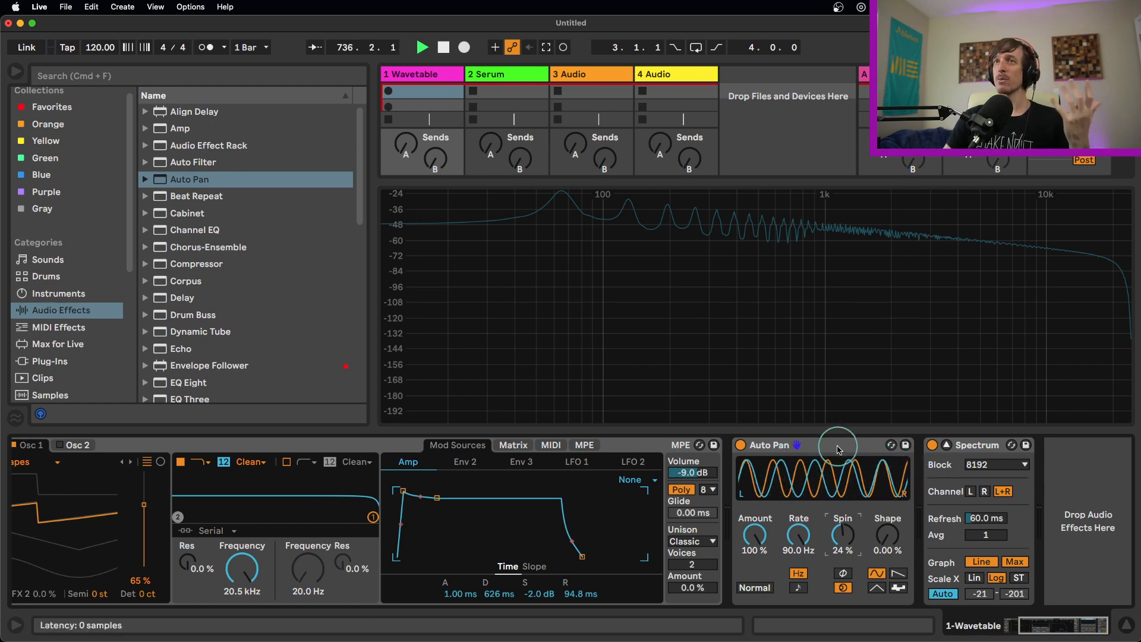
- Delete the Auto Pan device from the Wavetable track
click(838, 449)
key(Delete)
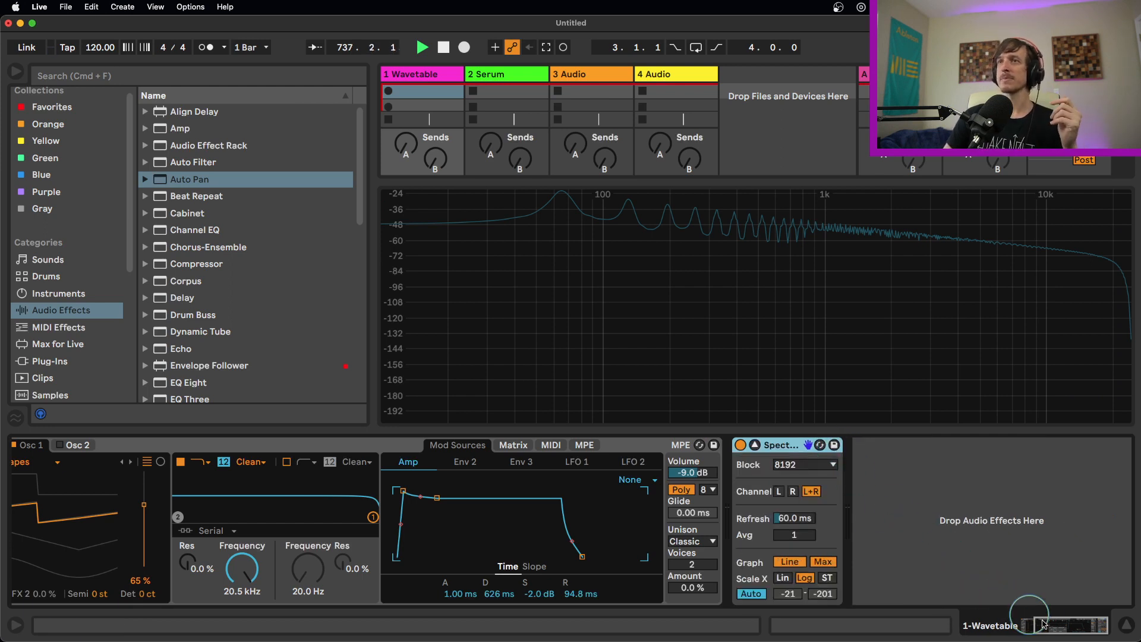
- Set Wavetable's unison Voices to 3 and compare the None and Classic modes, ending on Classic
click(1056, 627)
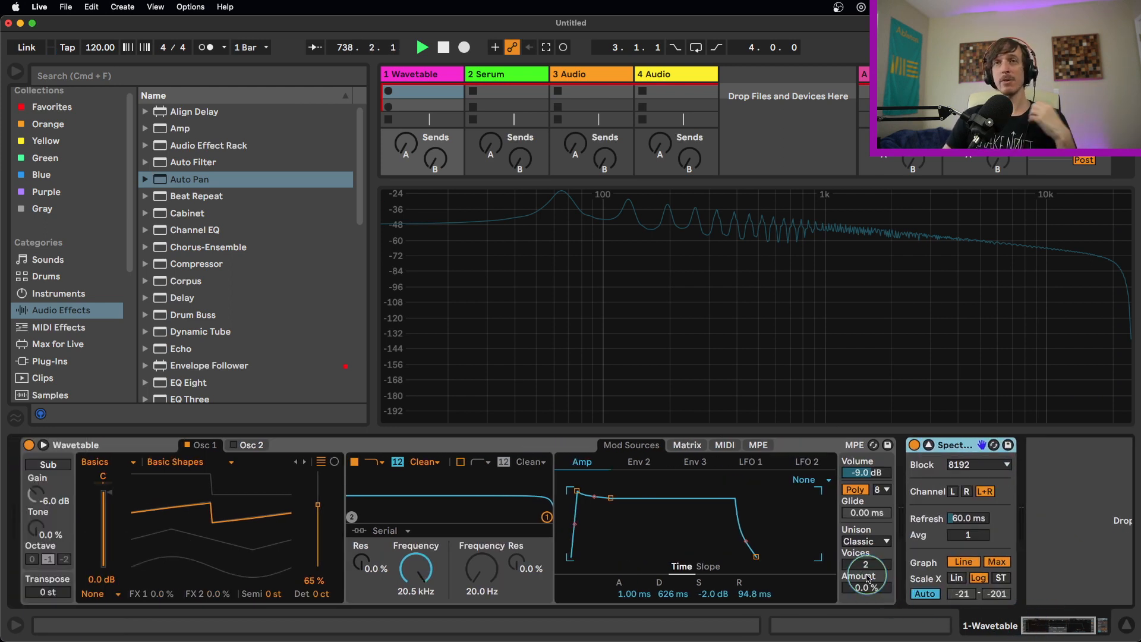
click(871, 565)
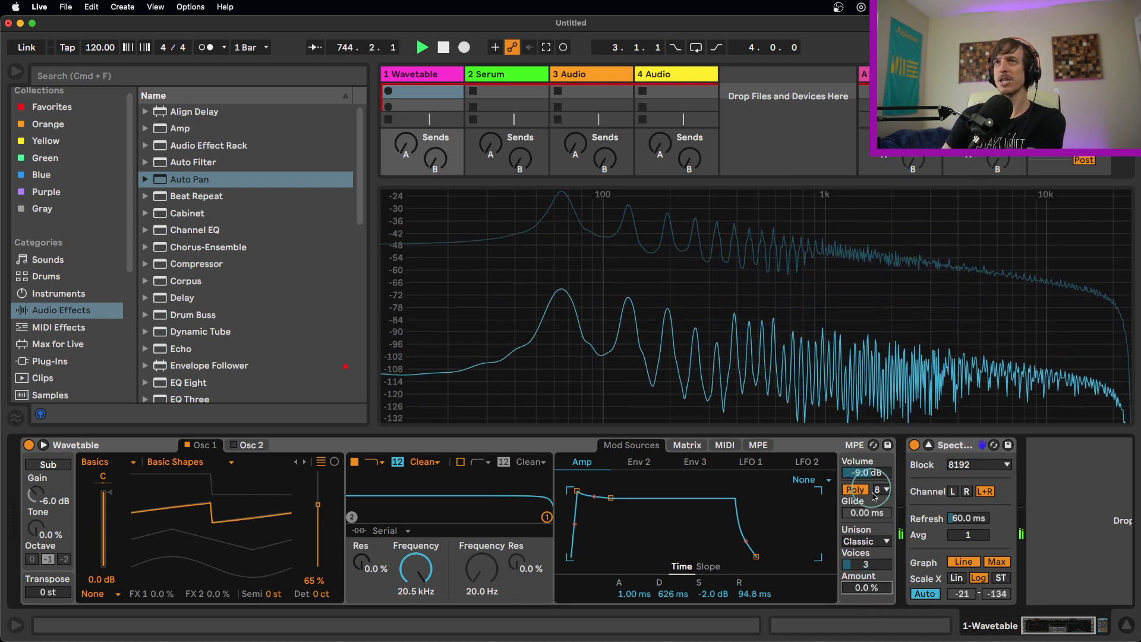
click(864, 540)
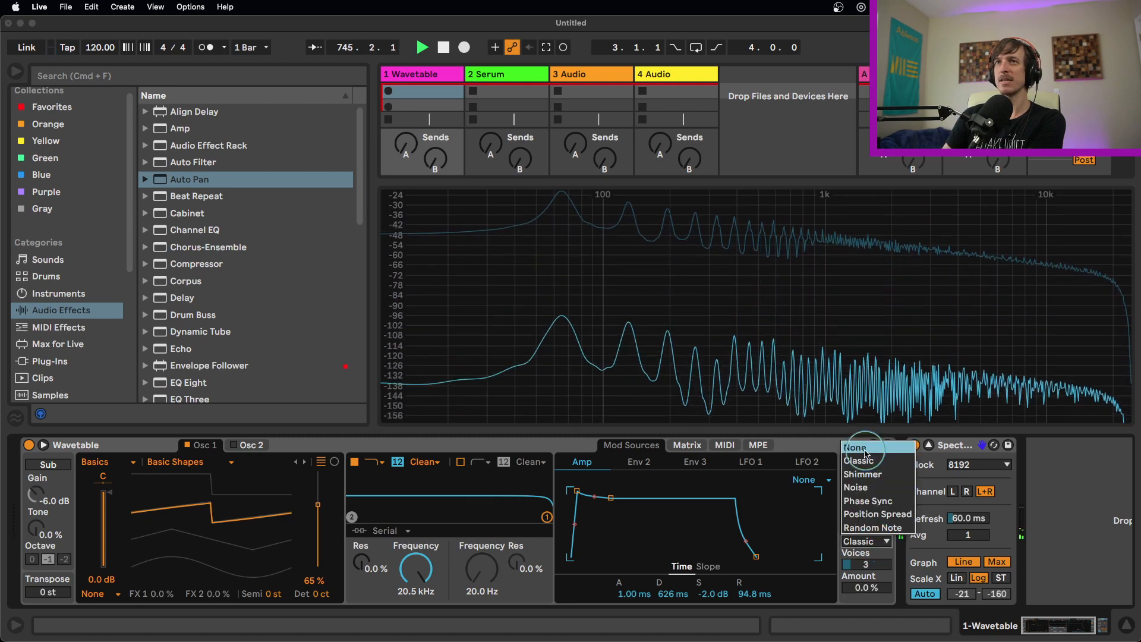
click(865, 447)
click(865, 541)
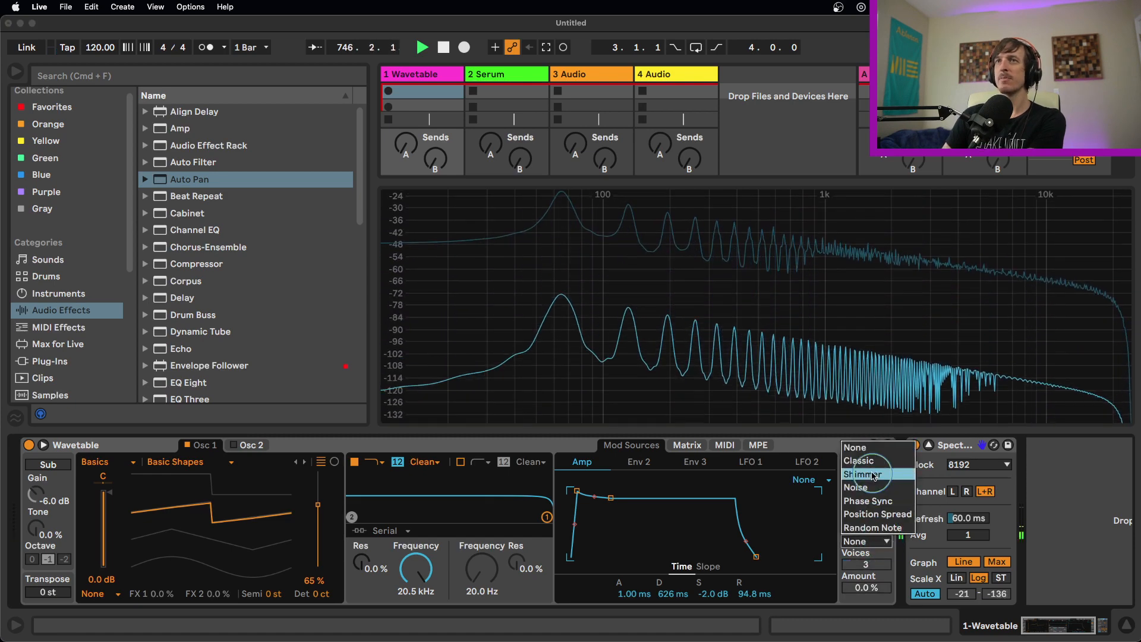
click(859, 460)
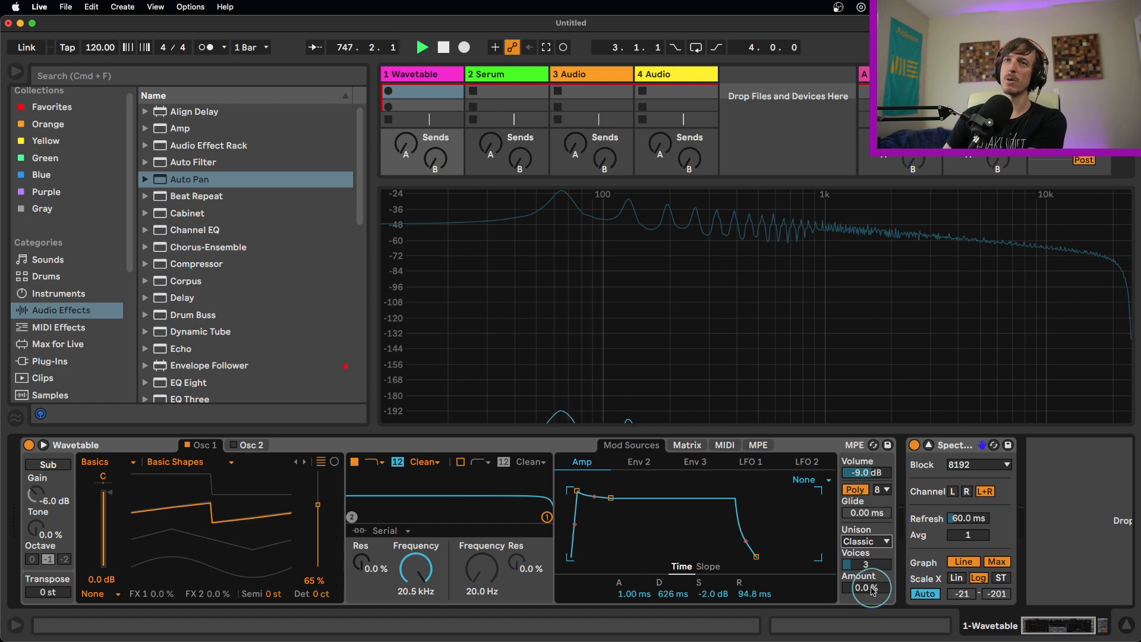
- Try several Amount values for the three-voice Classic unison and leave the Amount at 46%
drag(873, 588, 872, 581)
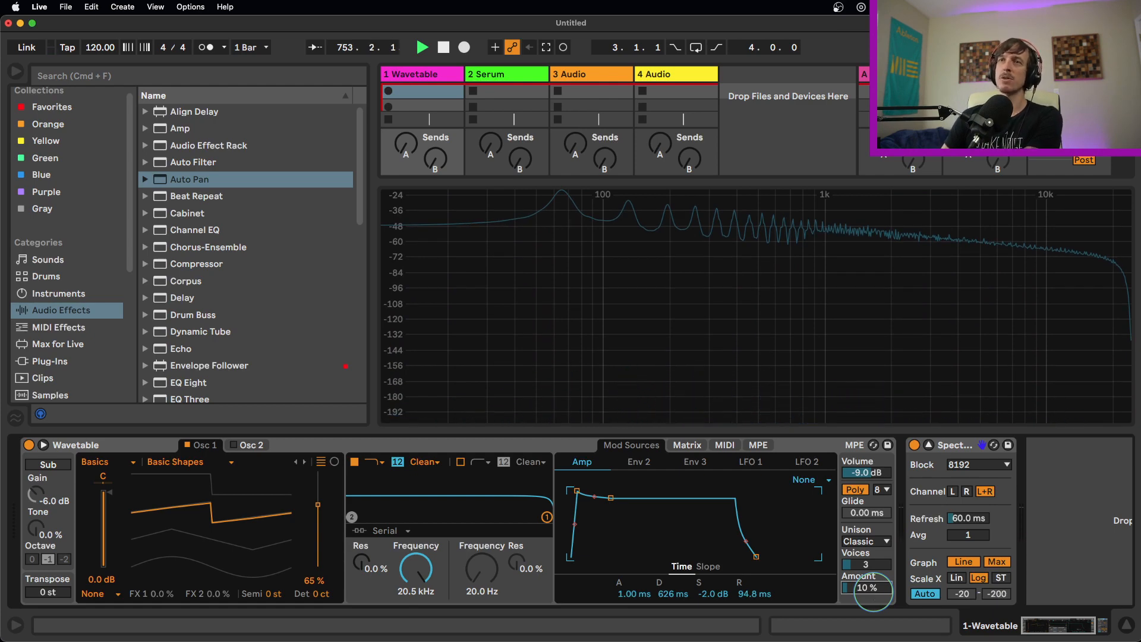
scroll(873, 588, up, 1)
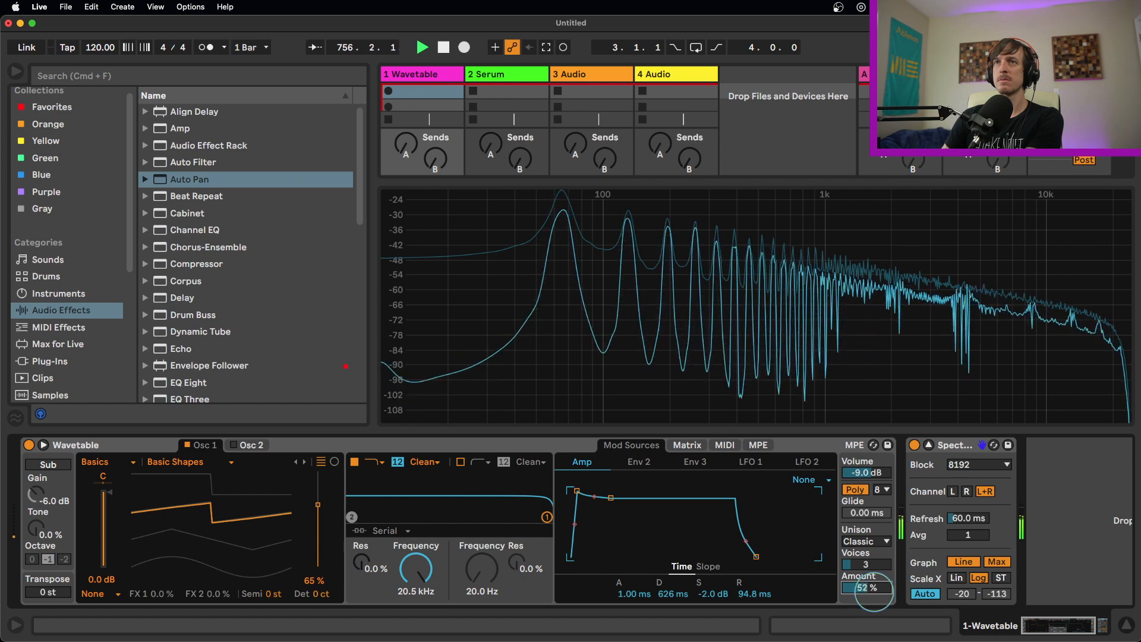
scroll(874, 596, down, 6)
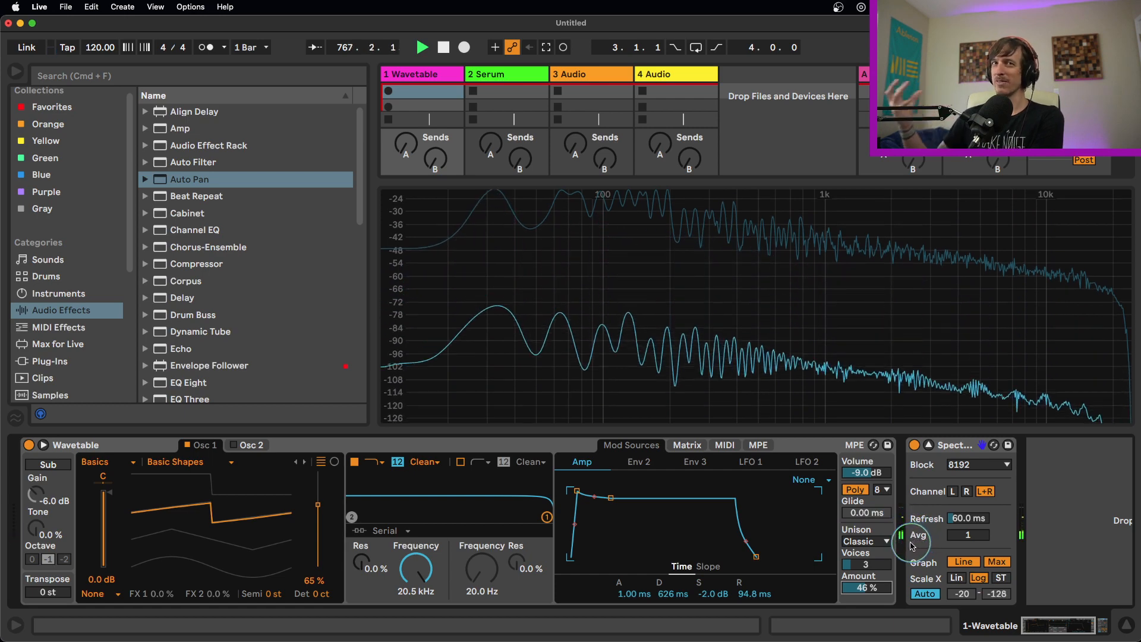
- Compare Wavetable's unison None mode with Classic at three voices, returning to Classic
click(885, 541)
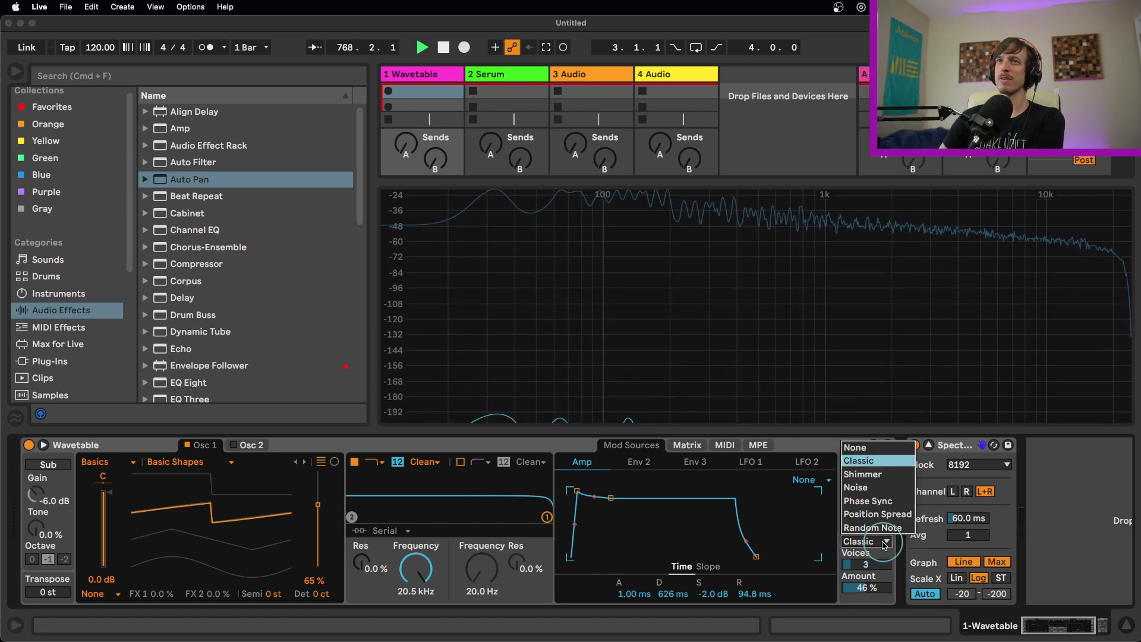
click(870, 444)
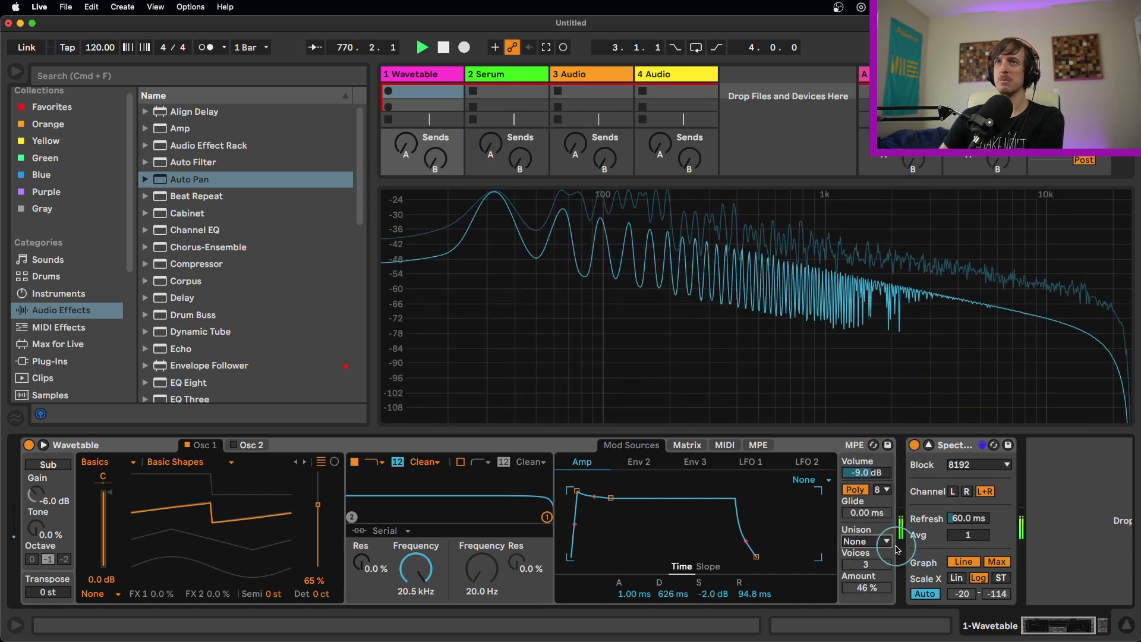
click(887, 542)
click(868, 462)
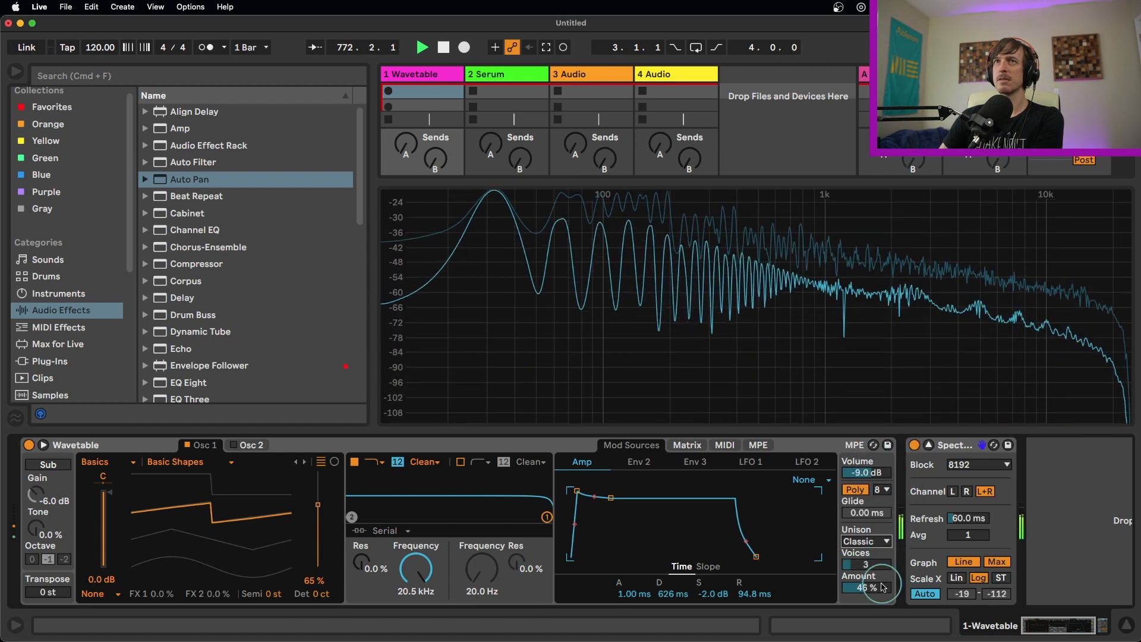
- Raise the Classic unison to 8 voices with Amount 34% and lengthen the Amp envelope's release to 333 ms
drag(883, 588, 872, 561)
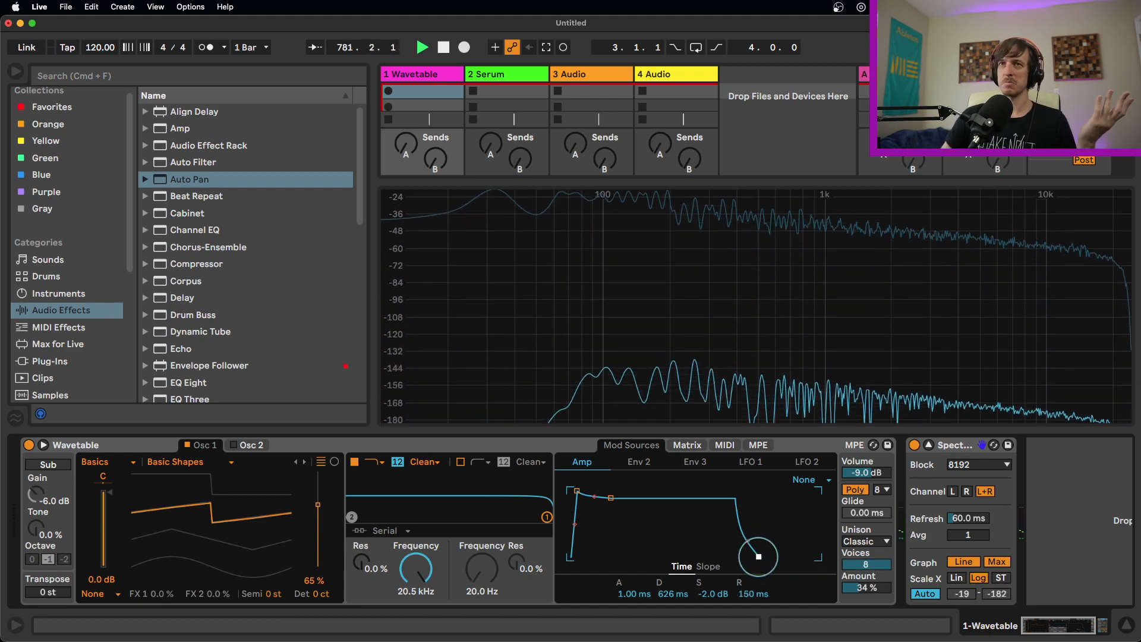
drag(755, 557, 767, 559)
- Try unison Amounts of 59% and 75% on the eight-voice Classic mode, then leave the Amount at 17%
click(867, 587)
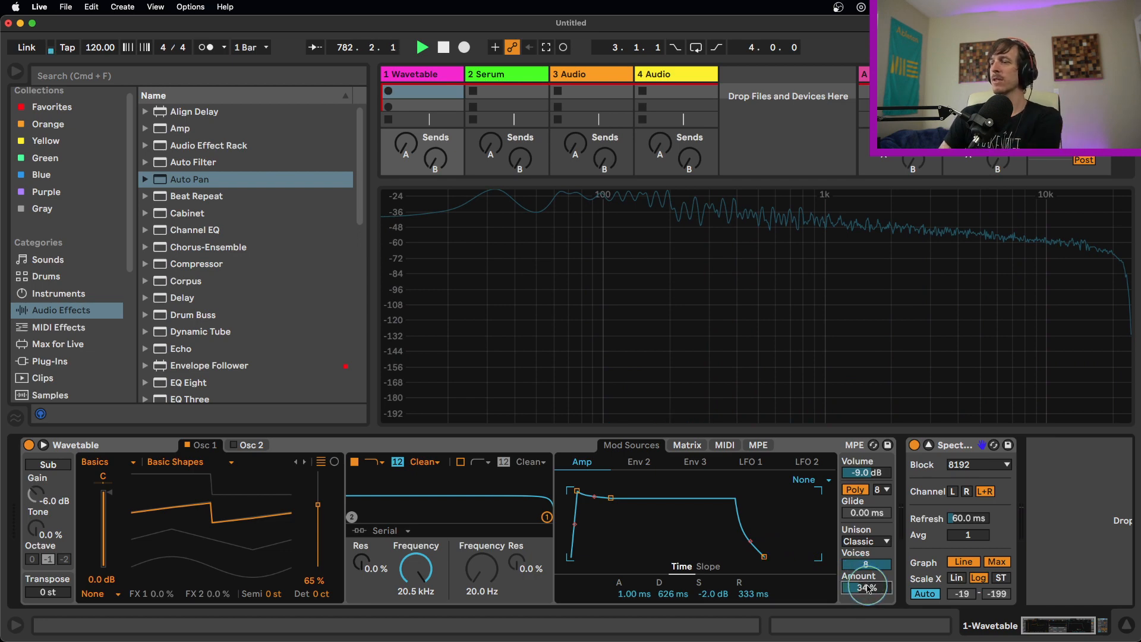
drag(875, 590, 875, 591)
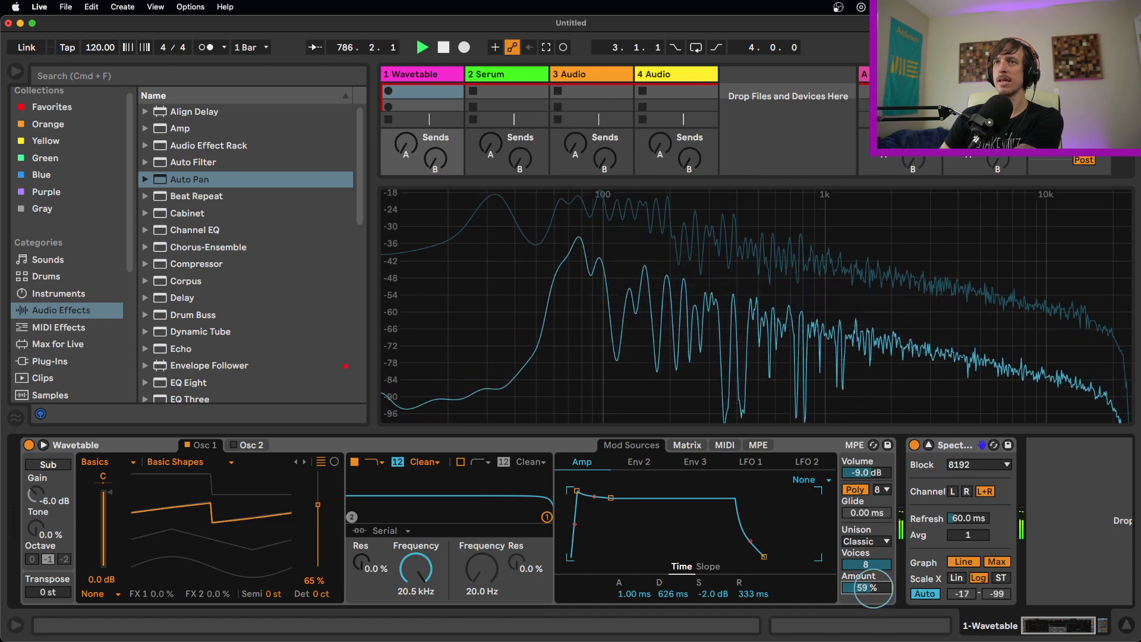
drag(874, 589, 874, 591)
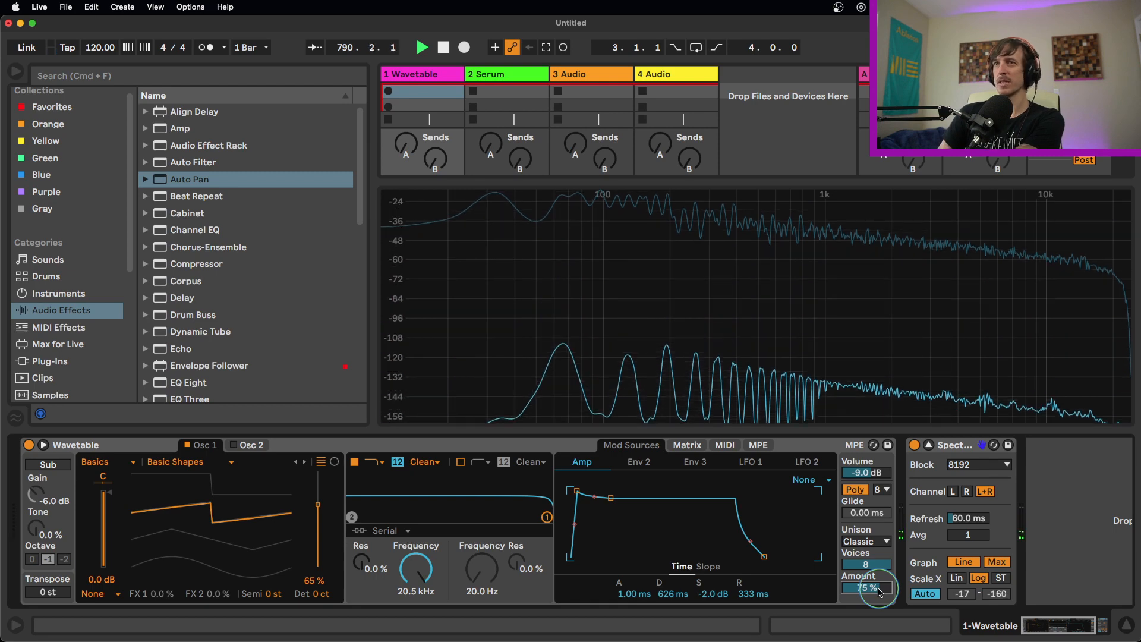
drag(880, 593, 879, 593)
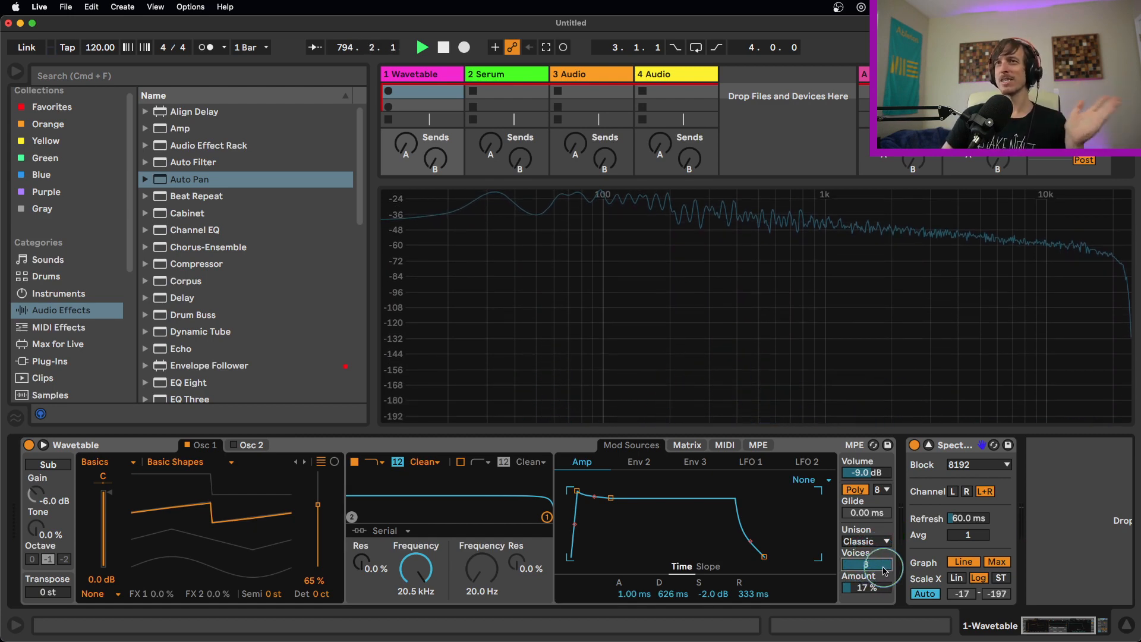
- Set Osc 1's wavetable position to 100% and compare unison None with Classic, ending on Classic
drag(321, 497, 318, 472)
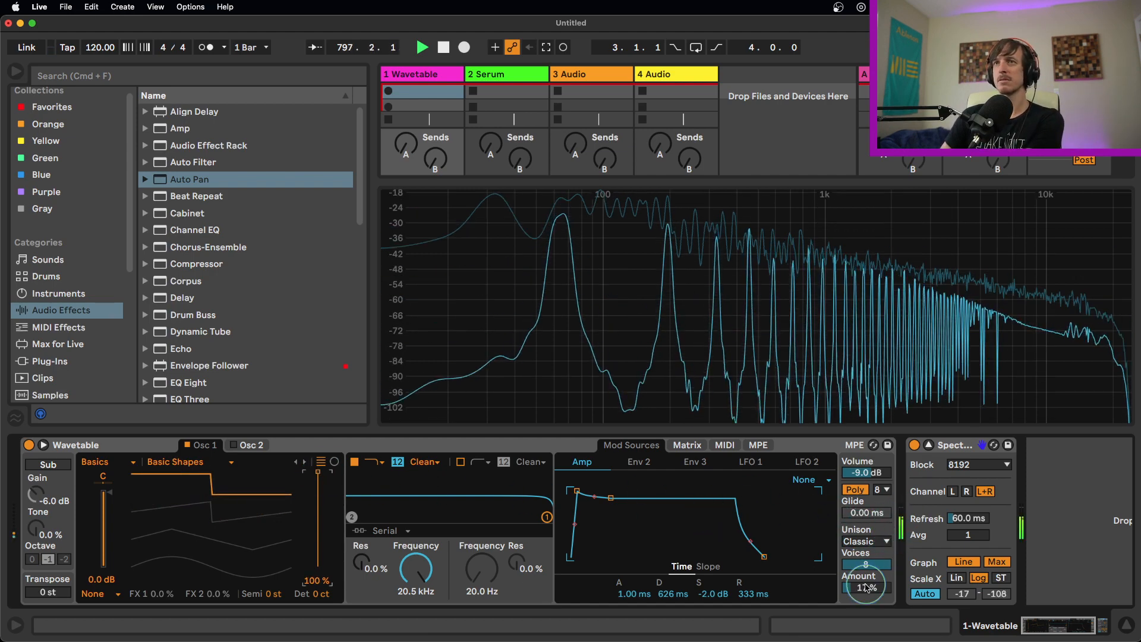
click(866, 541)
click(882, 527)
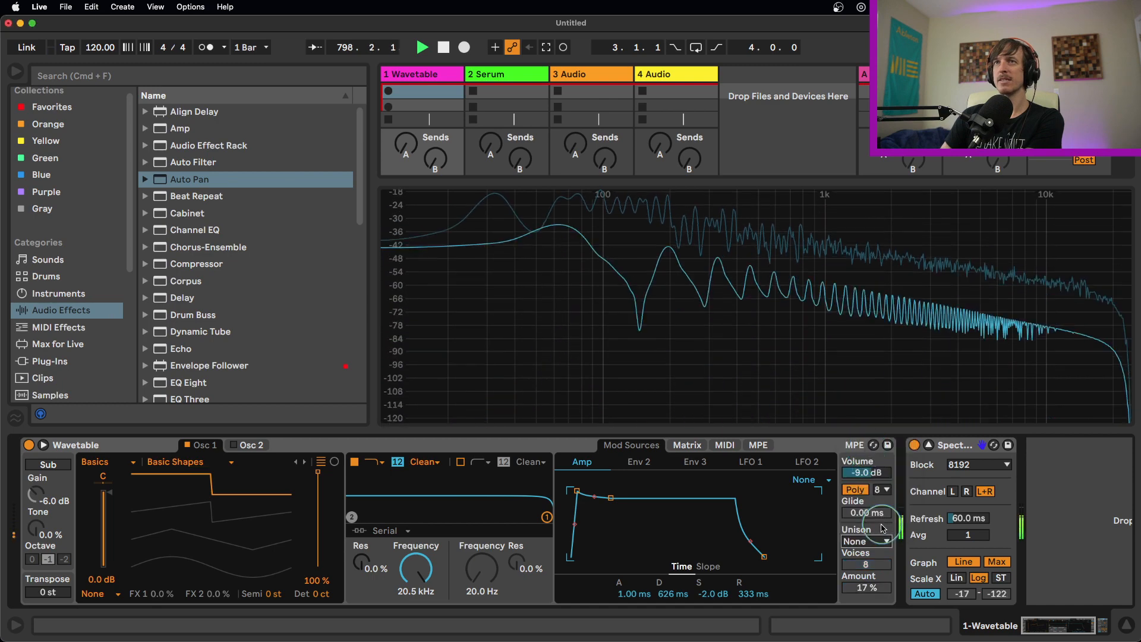
click(868, 541)
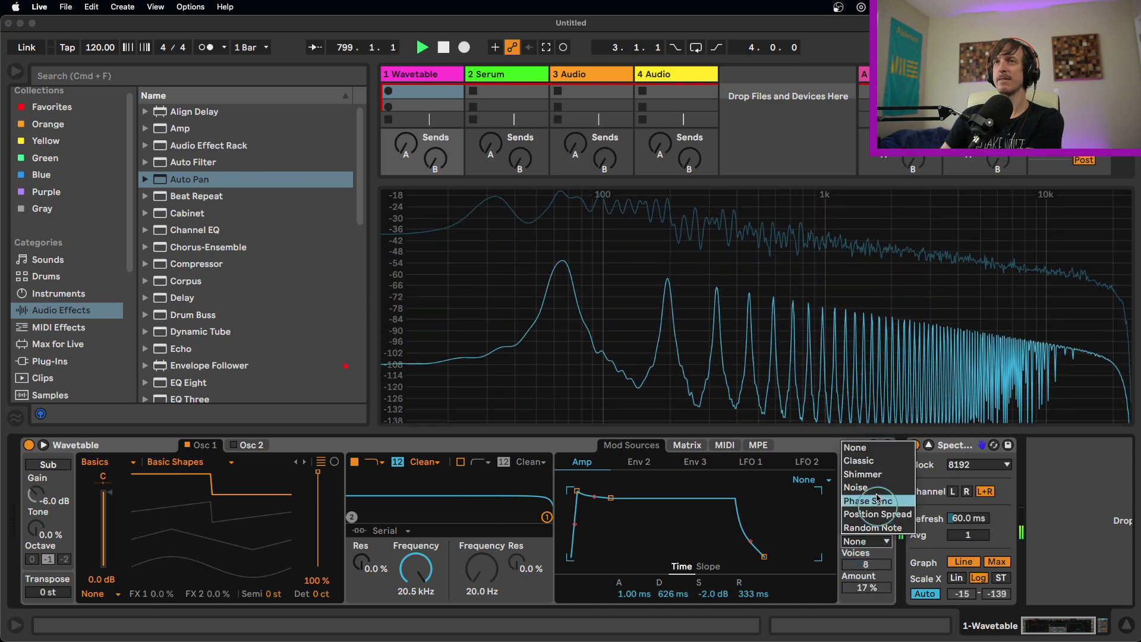
click(859, 460)
- Set the Classic unison Amount to 45% and compare 4 voices with 8, ending on 8
drag(868, 588, 871, 588)
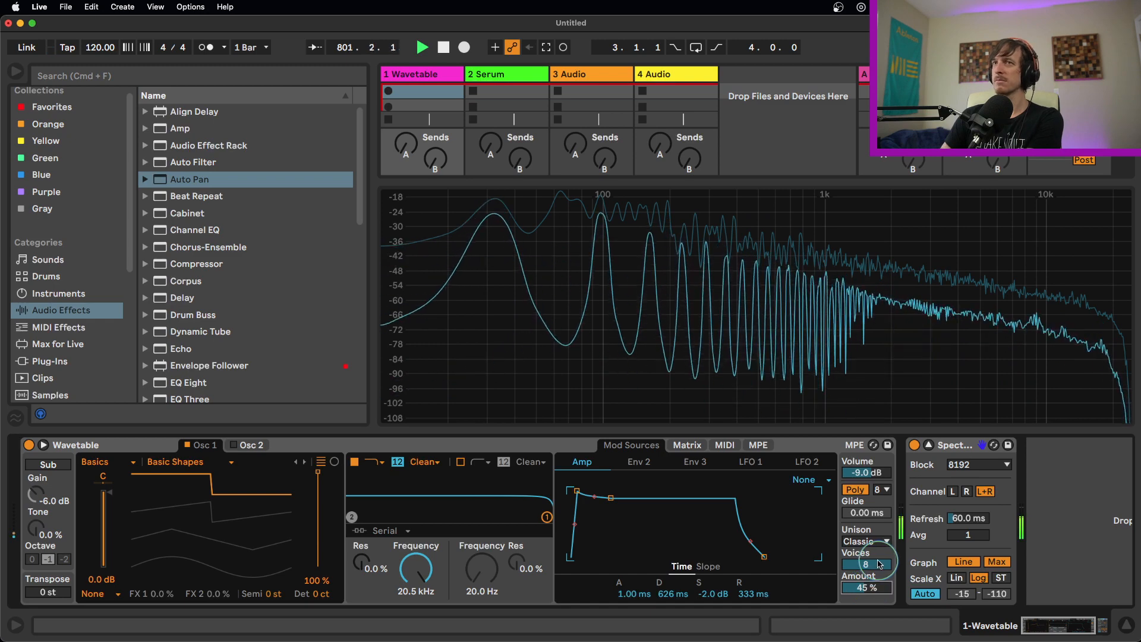
scroll(880, 564, down, 4)
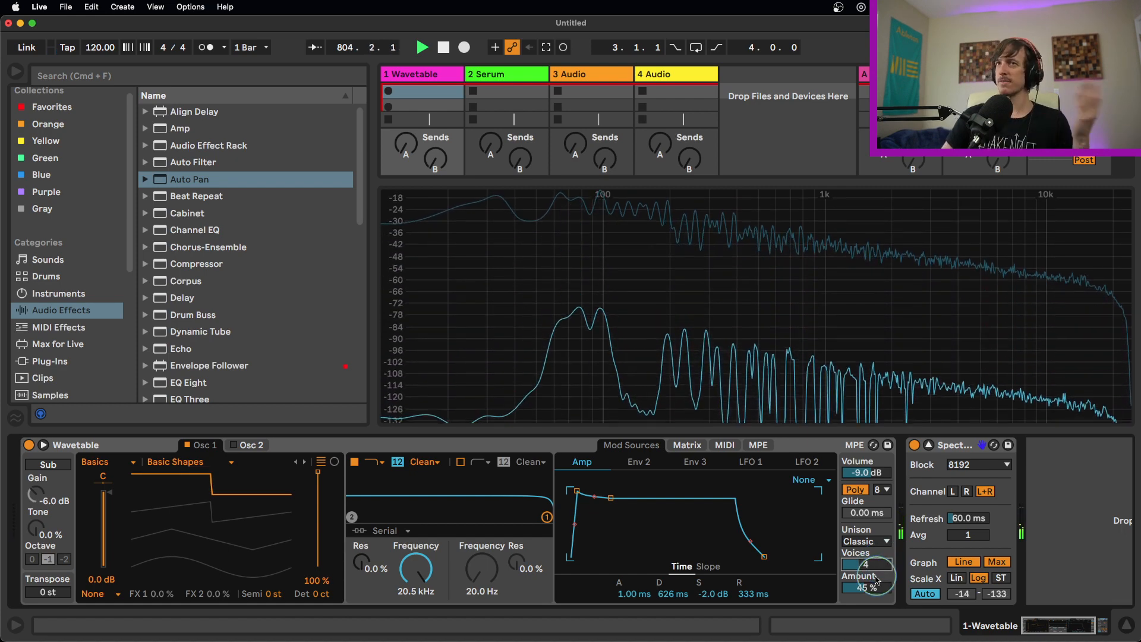
scroll(875, 565, up, 4)
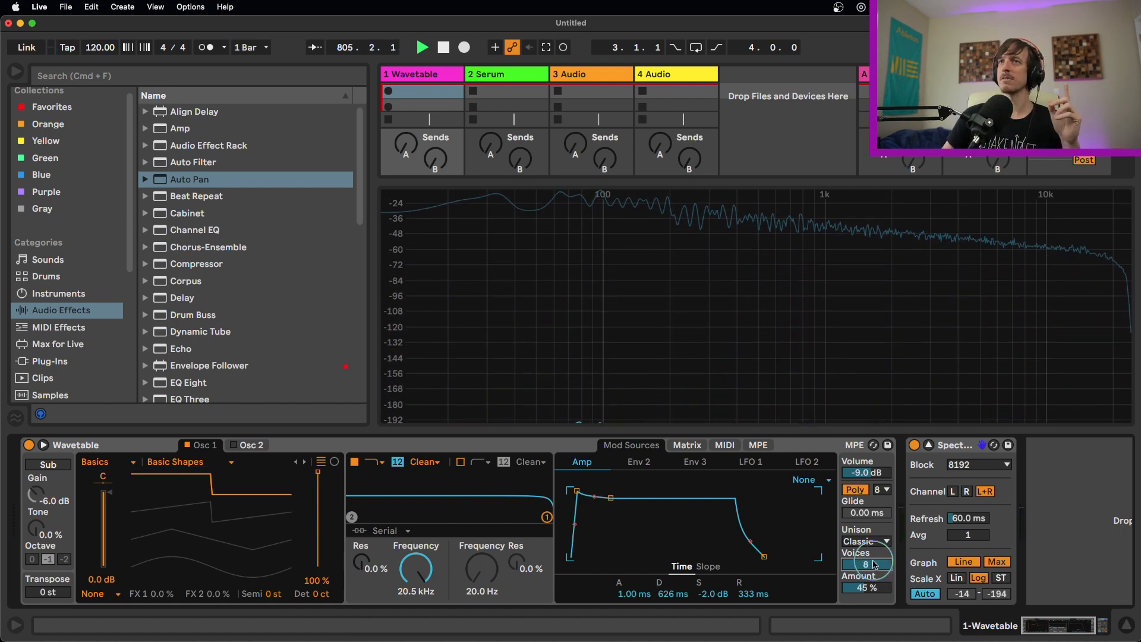
- Set the unison to 6 voices in Shimmer mode with the Amount at 15%
drag(873, 591, 873, 612)
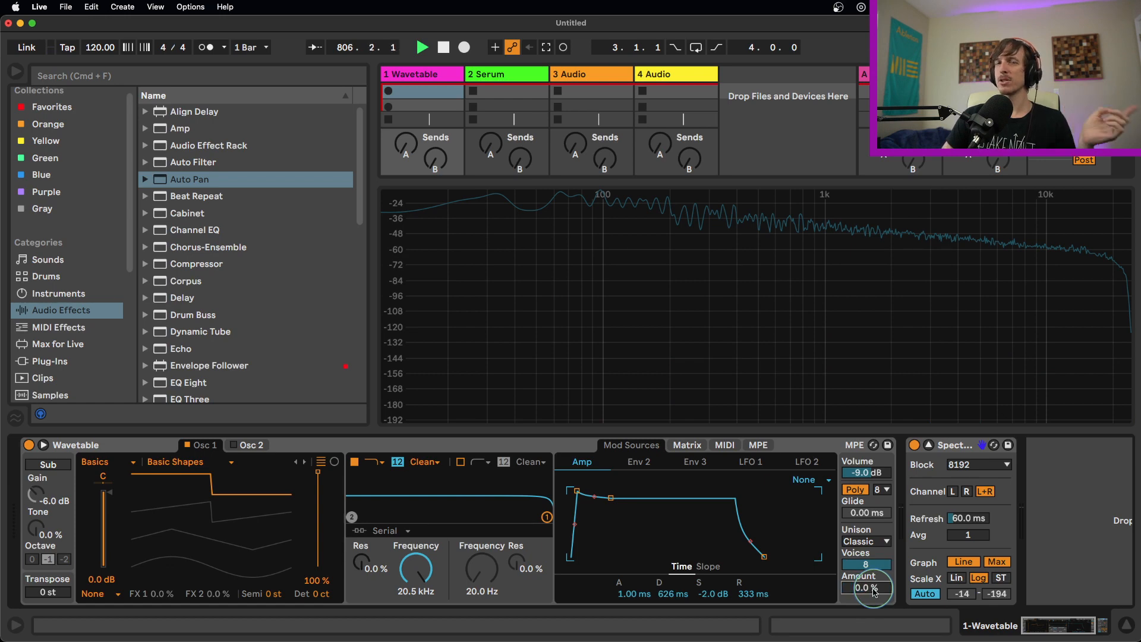
drag(872, 564, 872, 579)
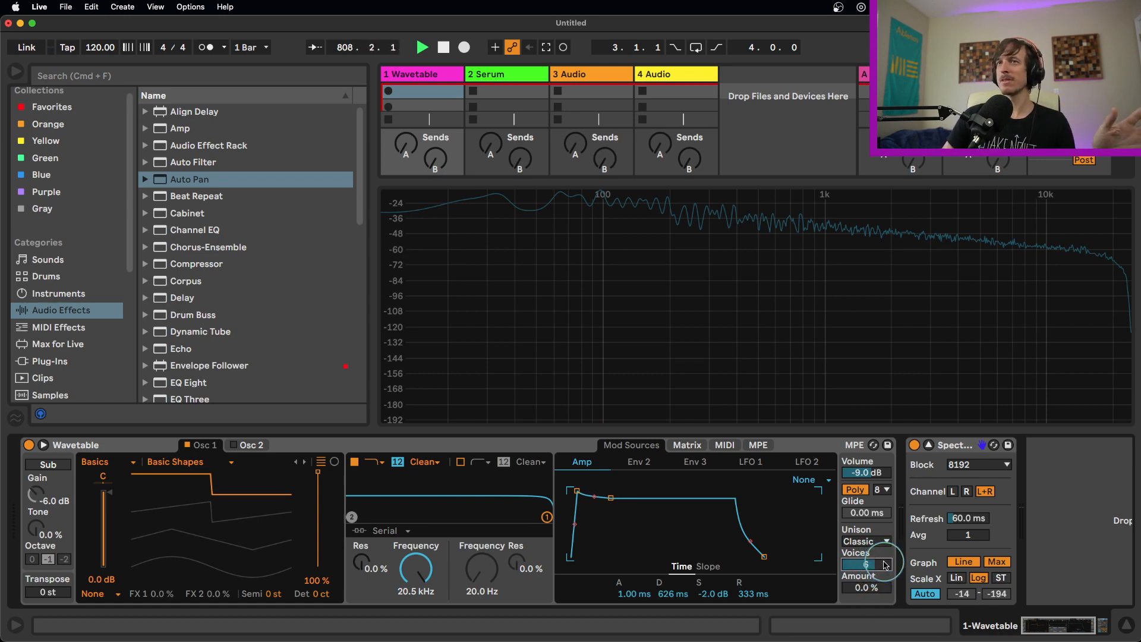
click(883, 541)
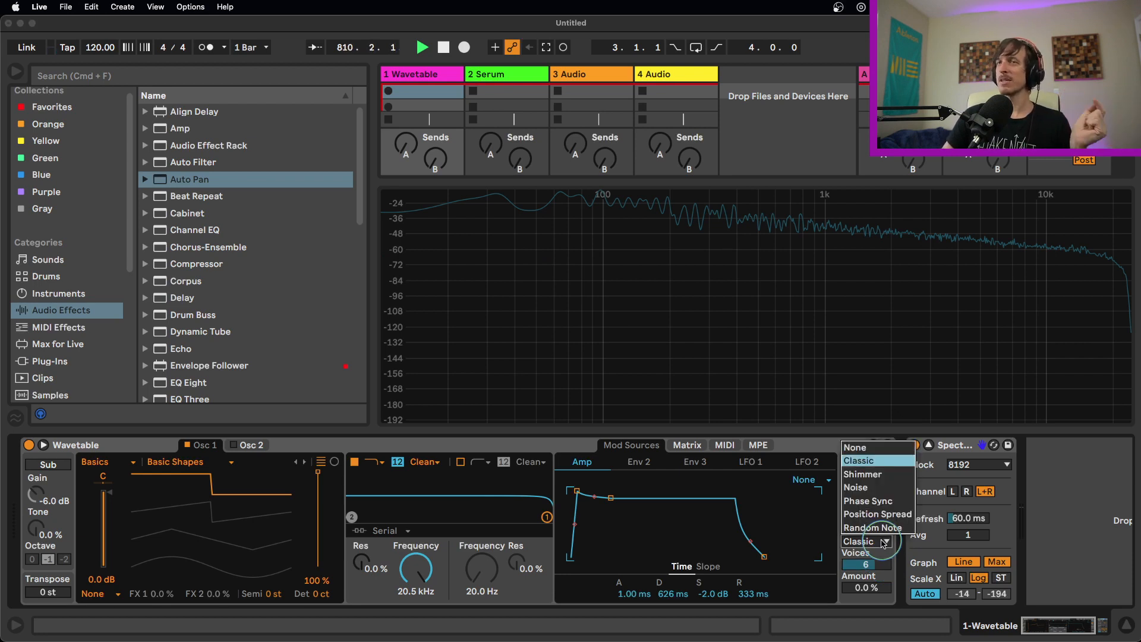
click(896, 475)
drag(877, 576, 875, 588)
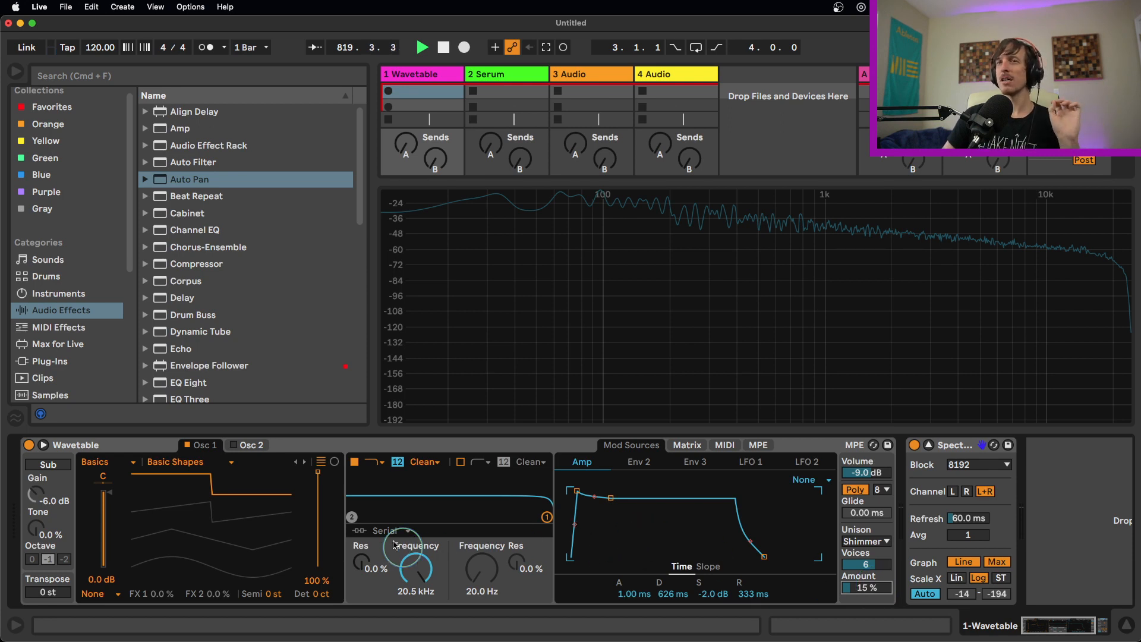
- Move Osc 1's wavetable position to 66% and raise the Shimmer unison Amount to 47%
drag(297, 506, 297, 532)
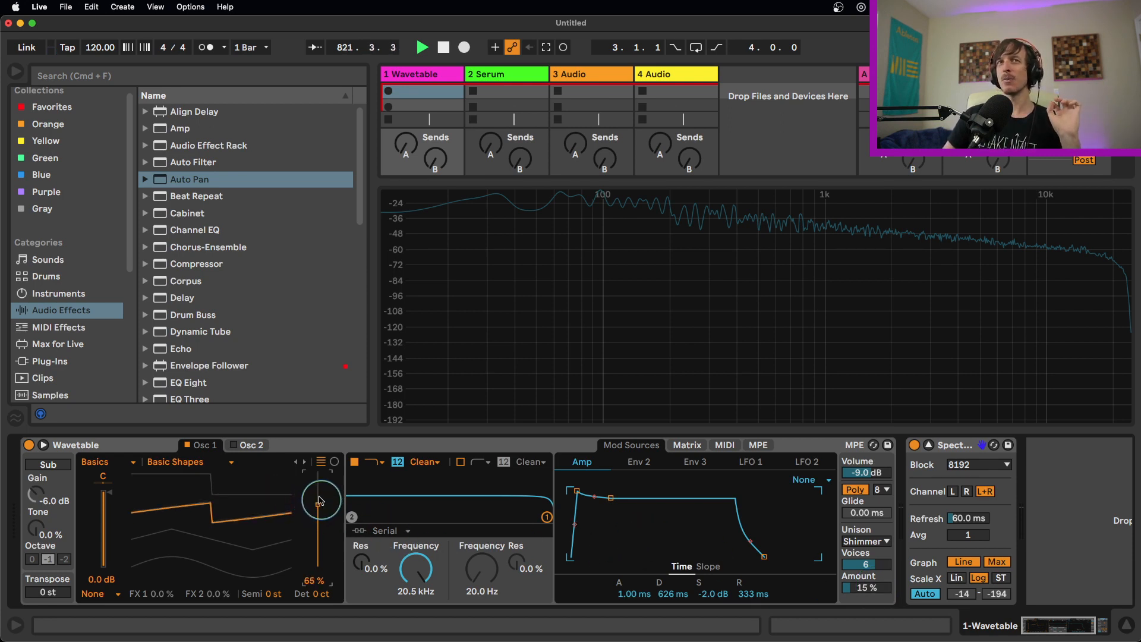
drag(320, 510, 320, 511)
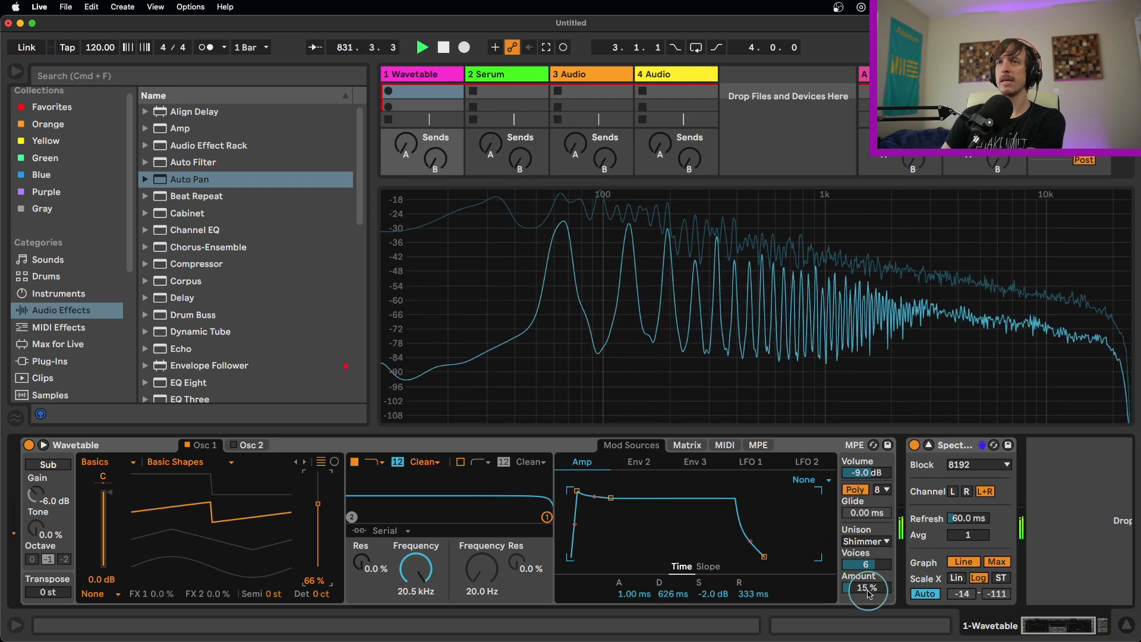
drag(867, 593, 892, 596)
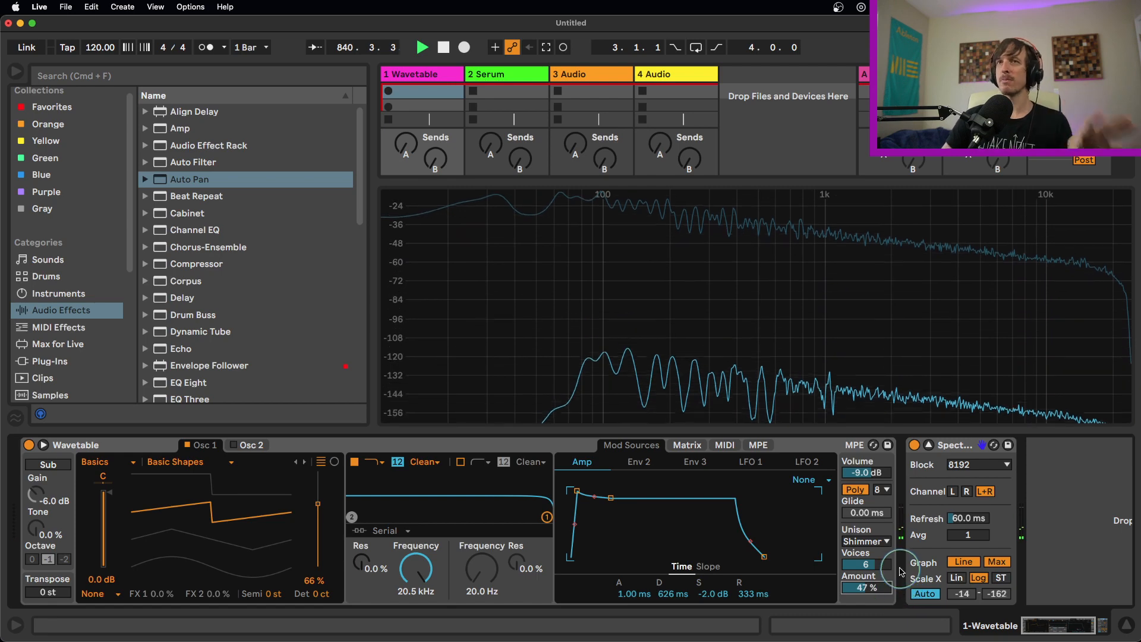
- Switch the unison mode to Noise with 8 voices and an Amount of 51%
click(880, 542)
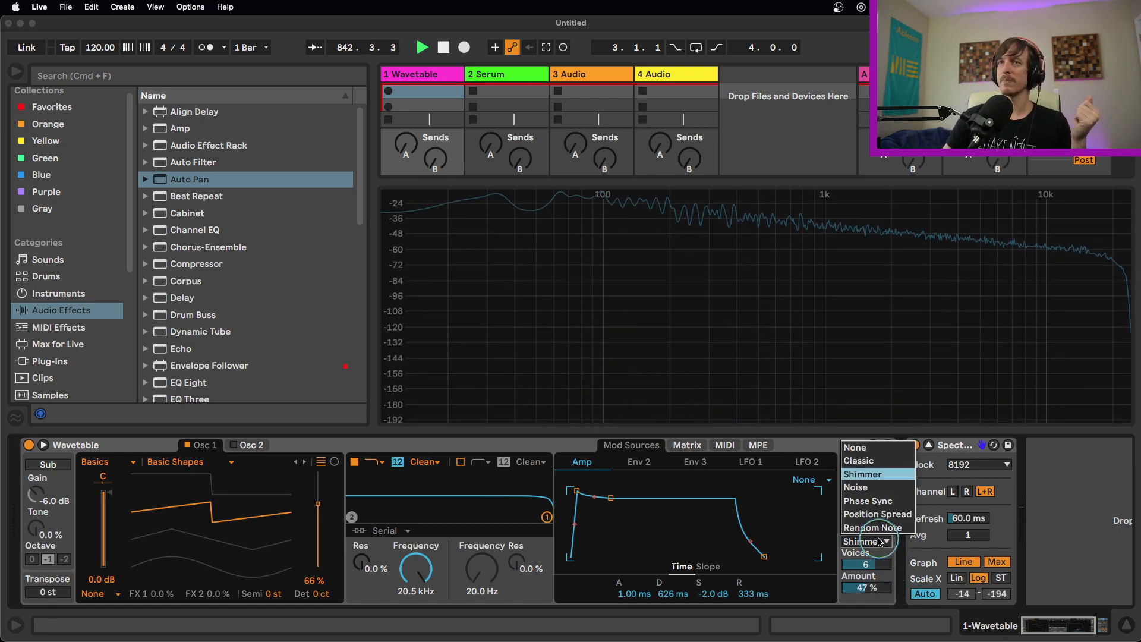
click(894, 488)
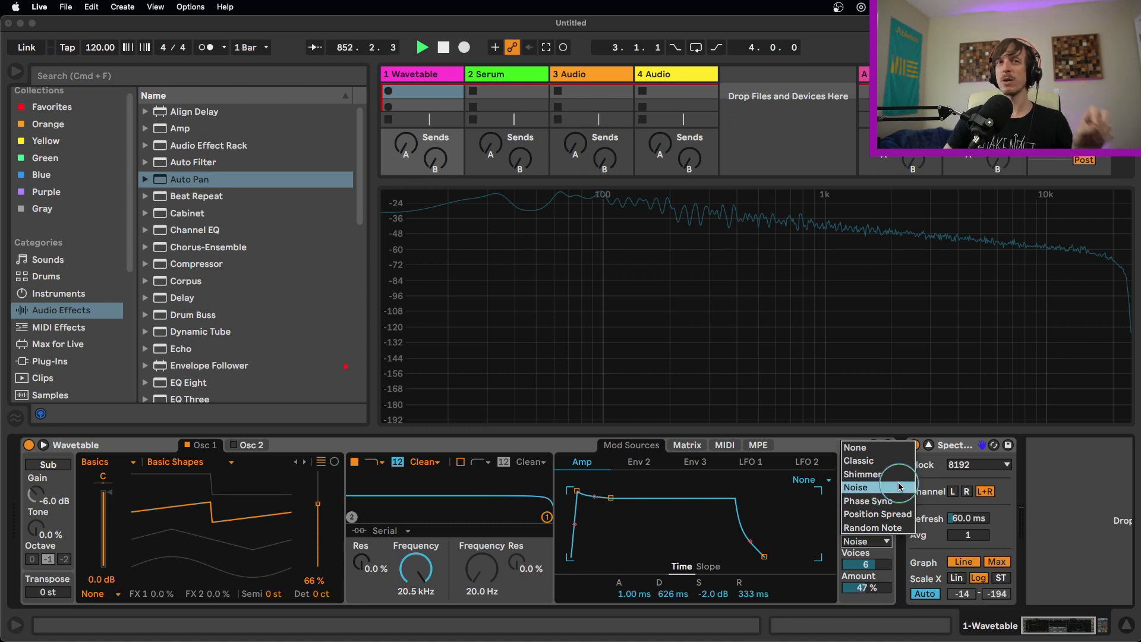
click(899, 487)
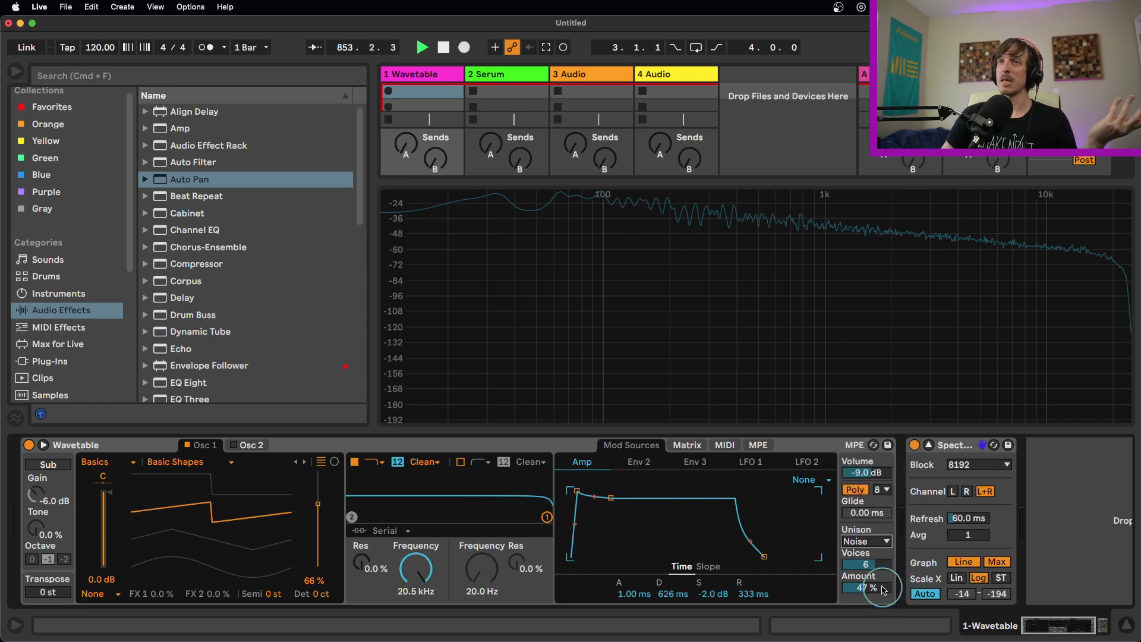
drag(883, 590, 880, 556)
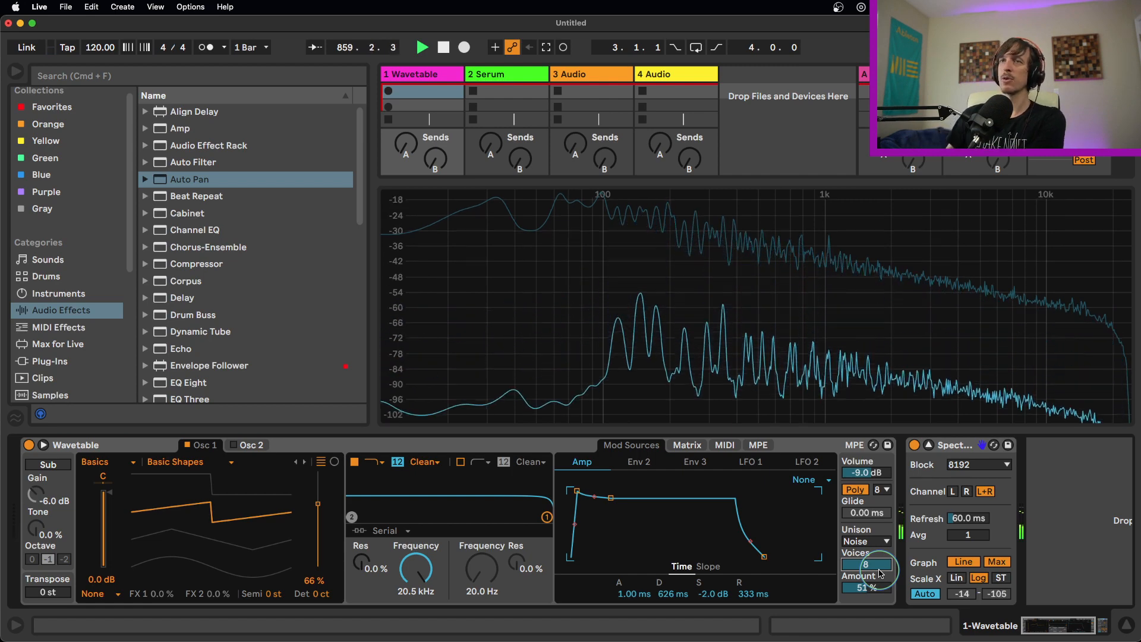
- Switch the unison mode to Phase Sync with 5 voices, trying Amounts of 24% and 47% and ending at 48%
click(880, 547)
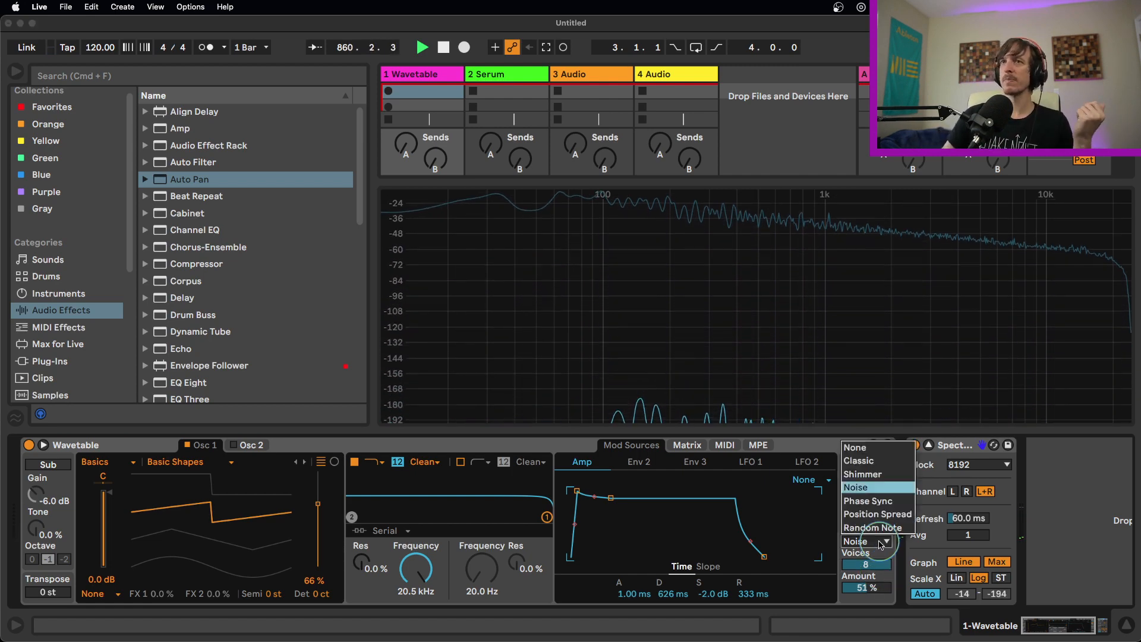
click(896, 502)
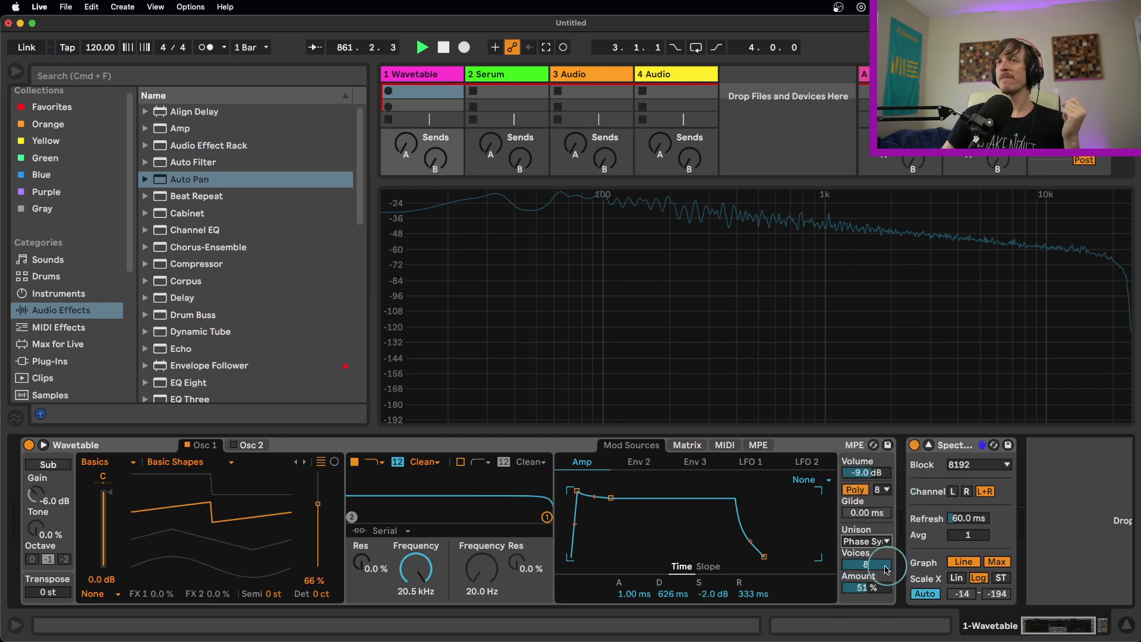
drag(881, 564, 868, 592)
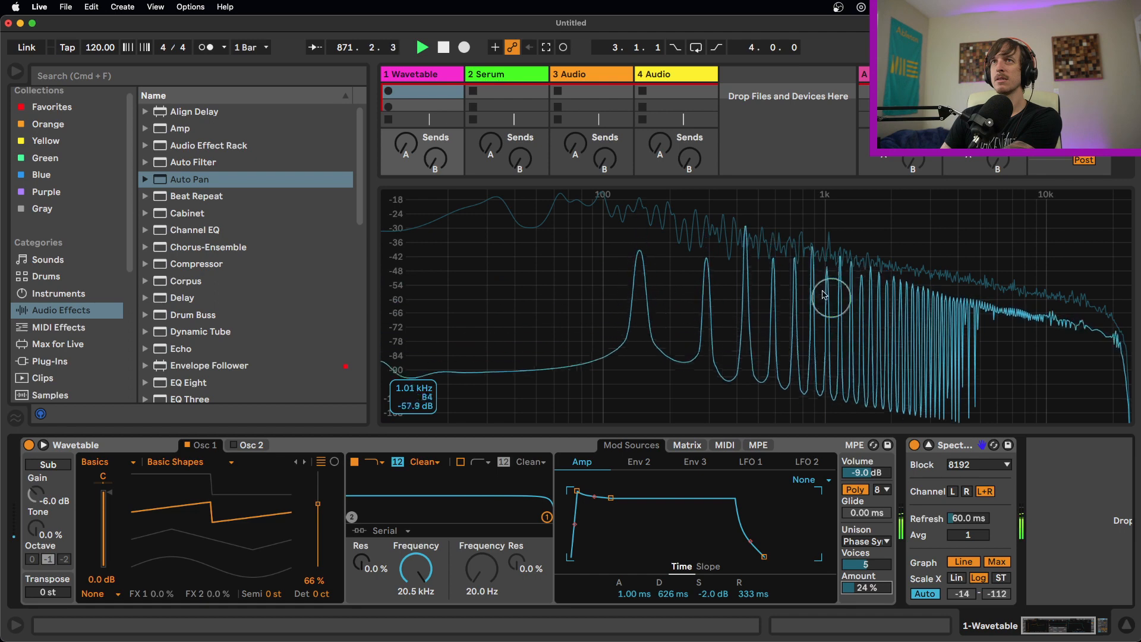
drag(878, 587, 879, 574)
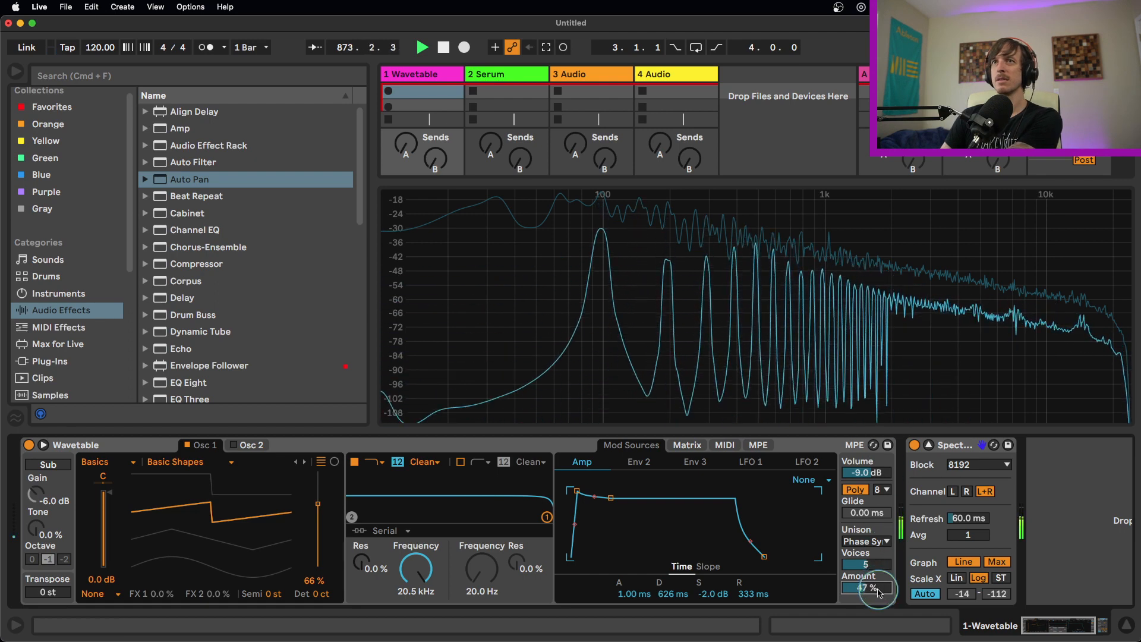
drag(878, 590, 878, 588)
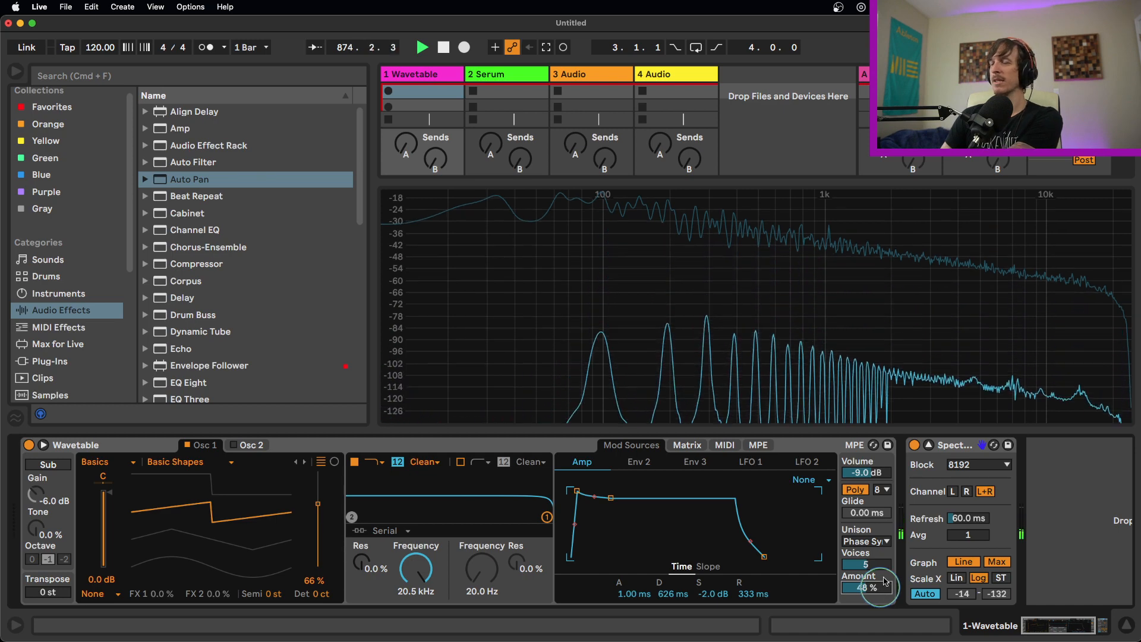
- Switch the unison mode to Position Spread with 4 voices and an Amount of 76%
click(881, 542)
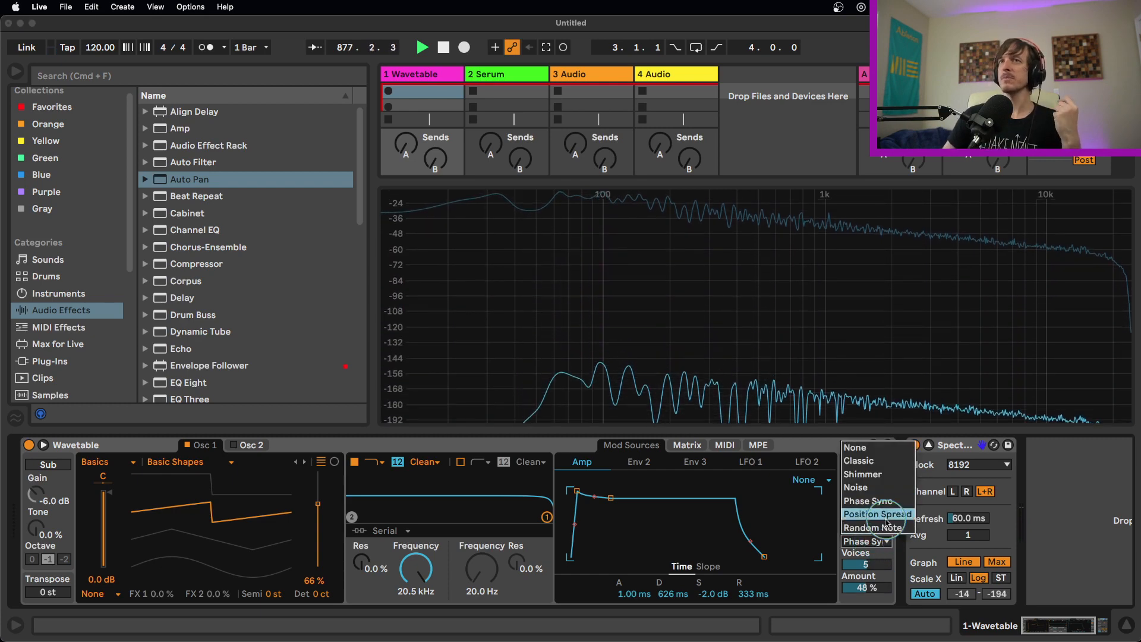
click(885, 517)
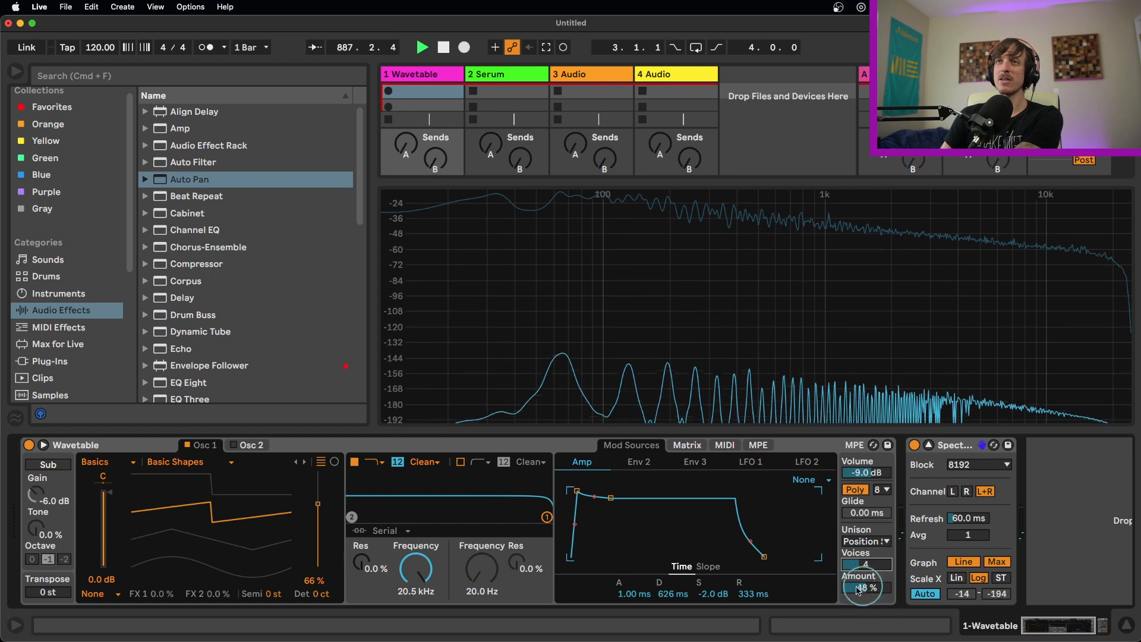
click(866, 541)
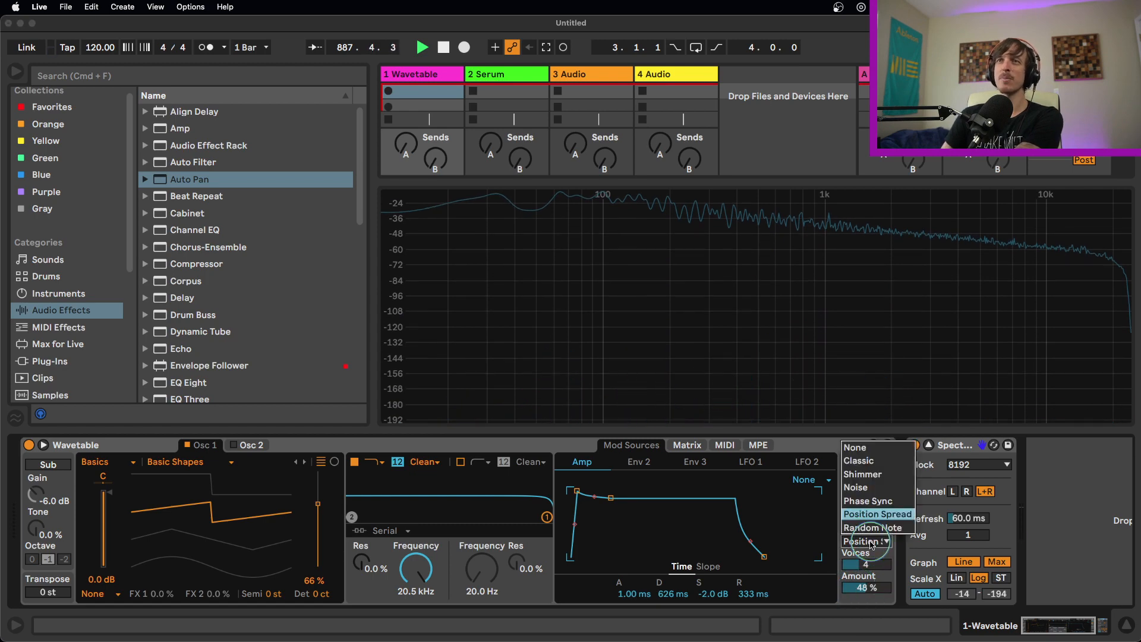
click(799, 505)
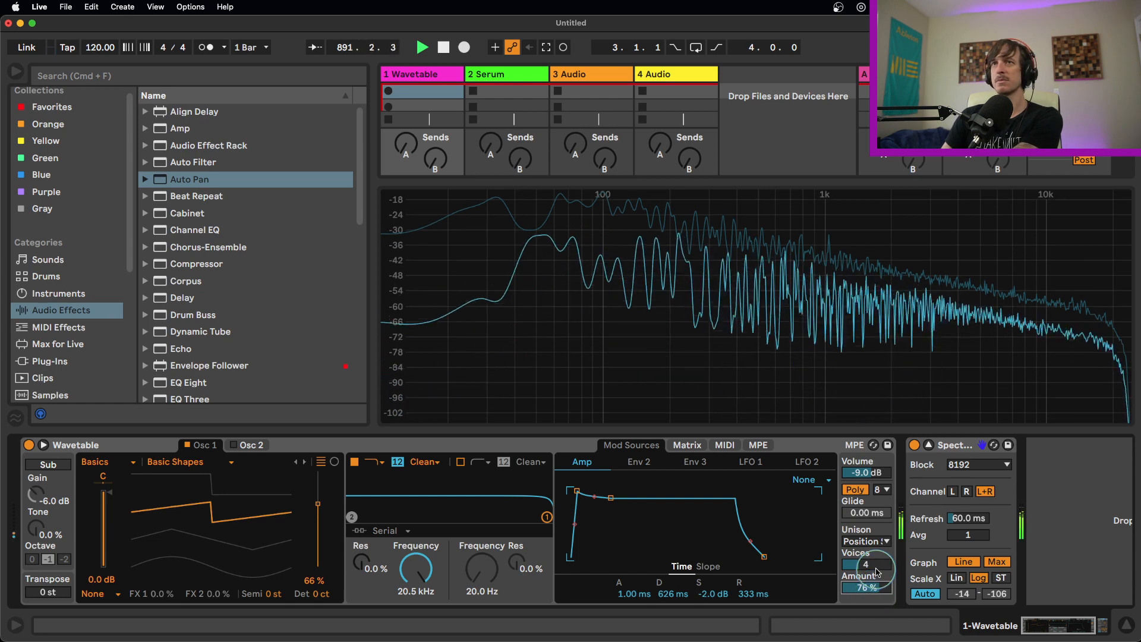
- Switch Wavetable's unison mode to Classic and lower its Amount to 41%
click(879, 540)
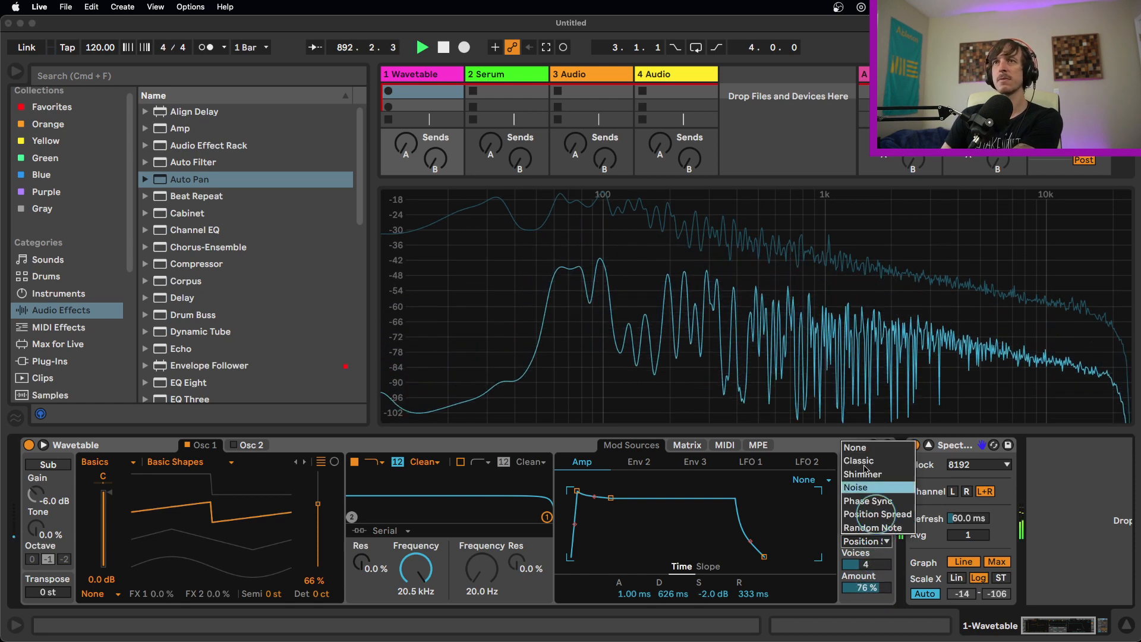
click(861, 455)
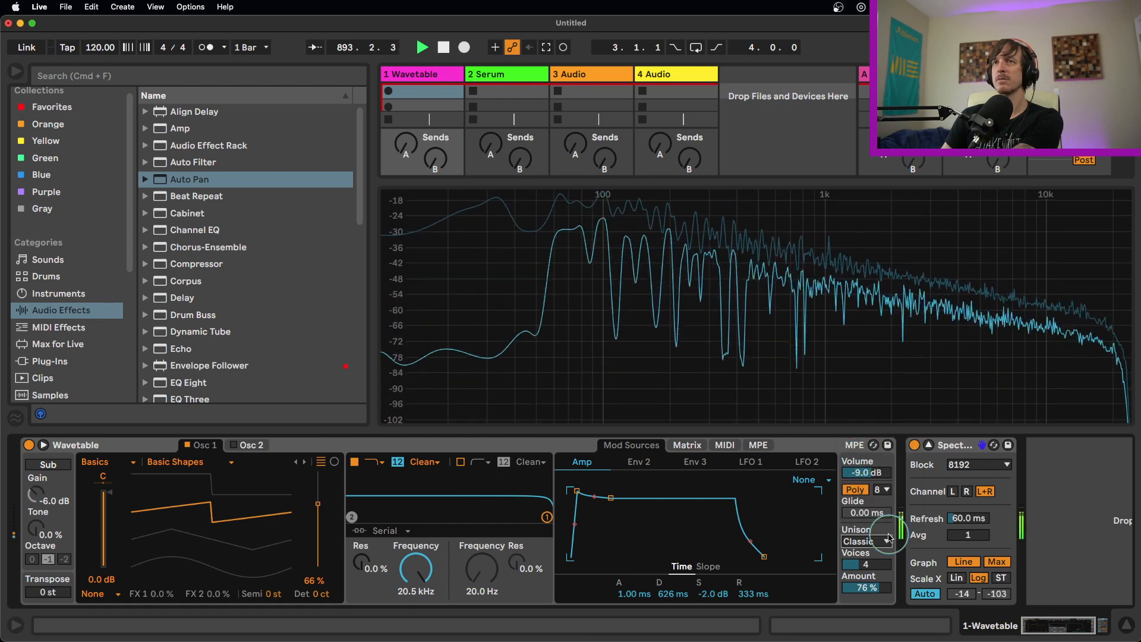
drag(874, 587, 874, 608)
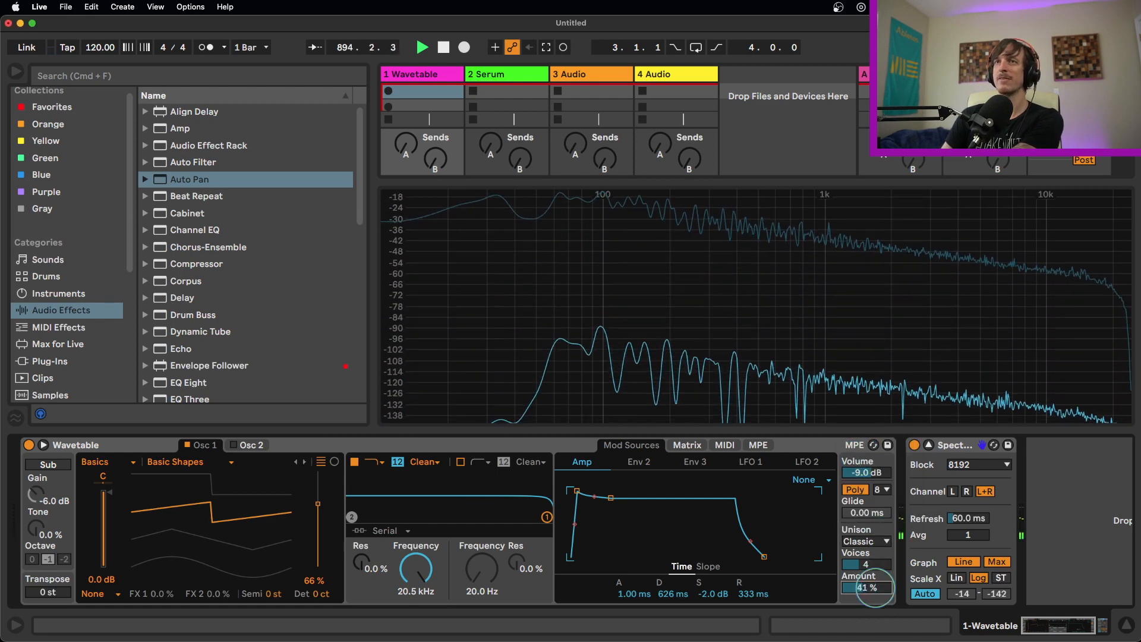
- Change the unison mode back to Position Spread for comparison, and finally to Random Note
click(884, 542)
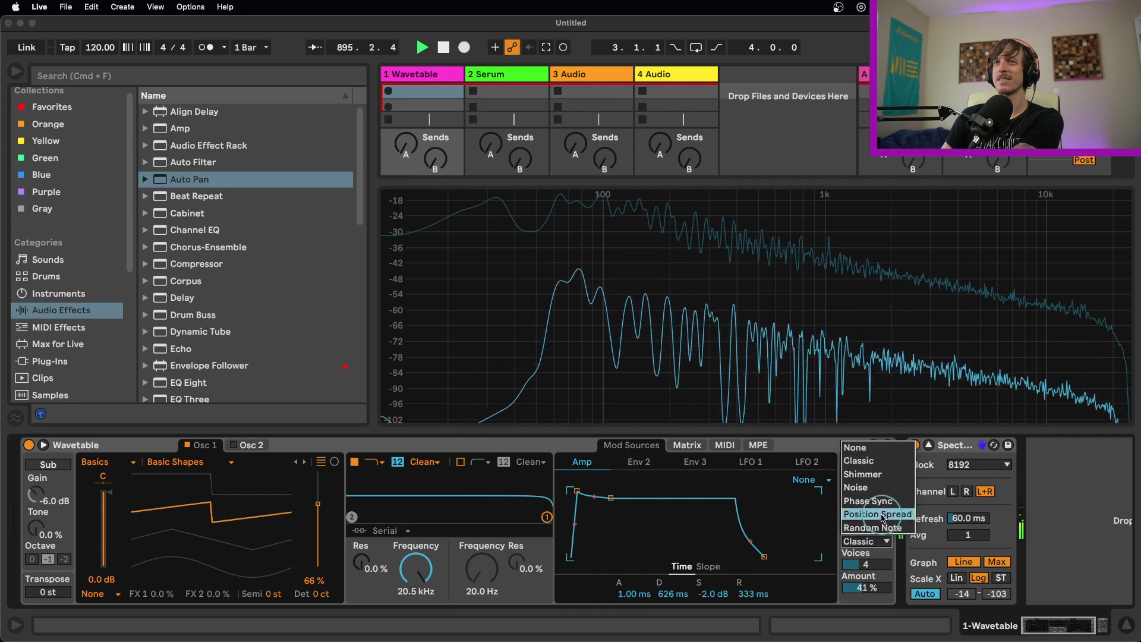
click(884, 523)
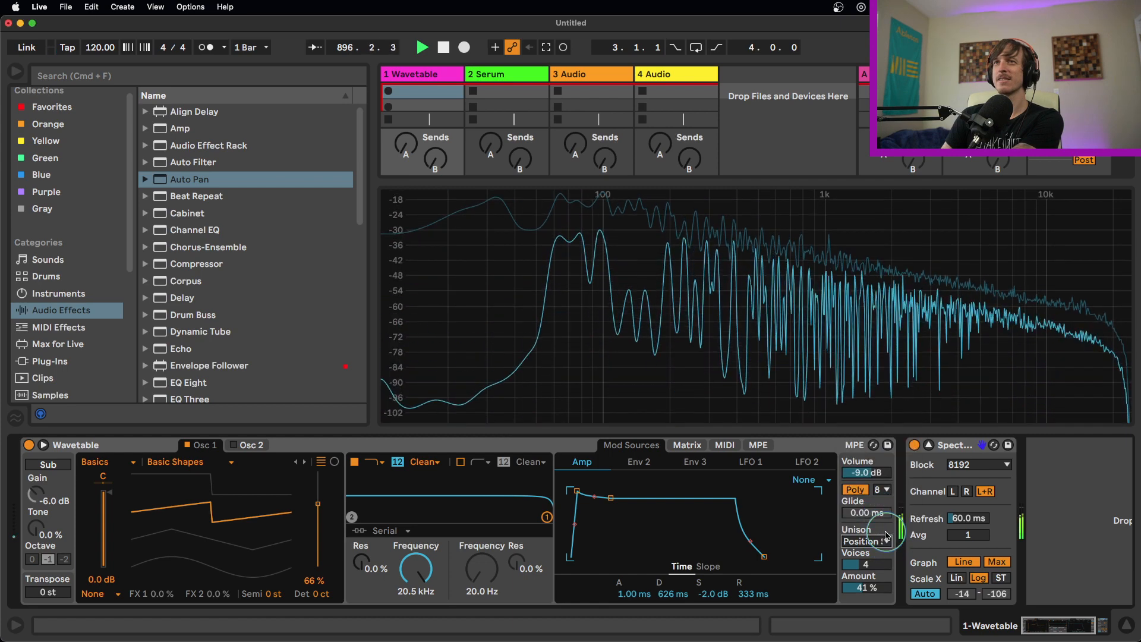
click(879, 542)
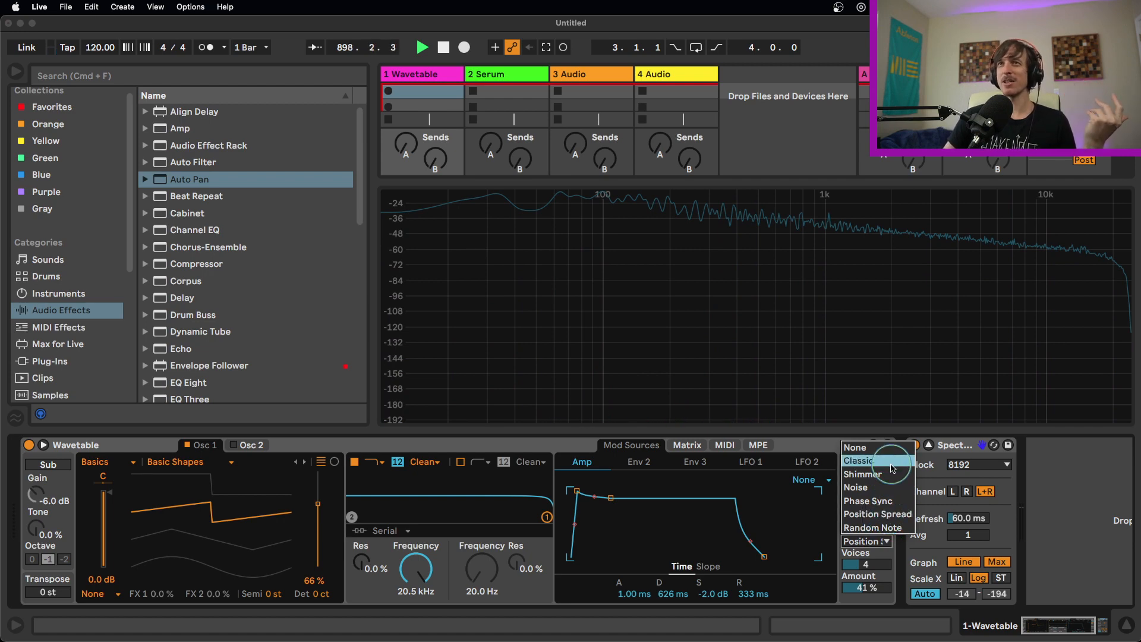
click(900, 528)
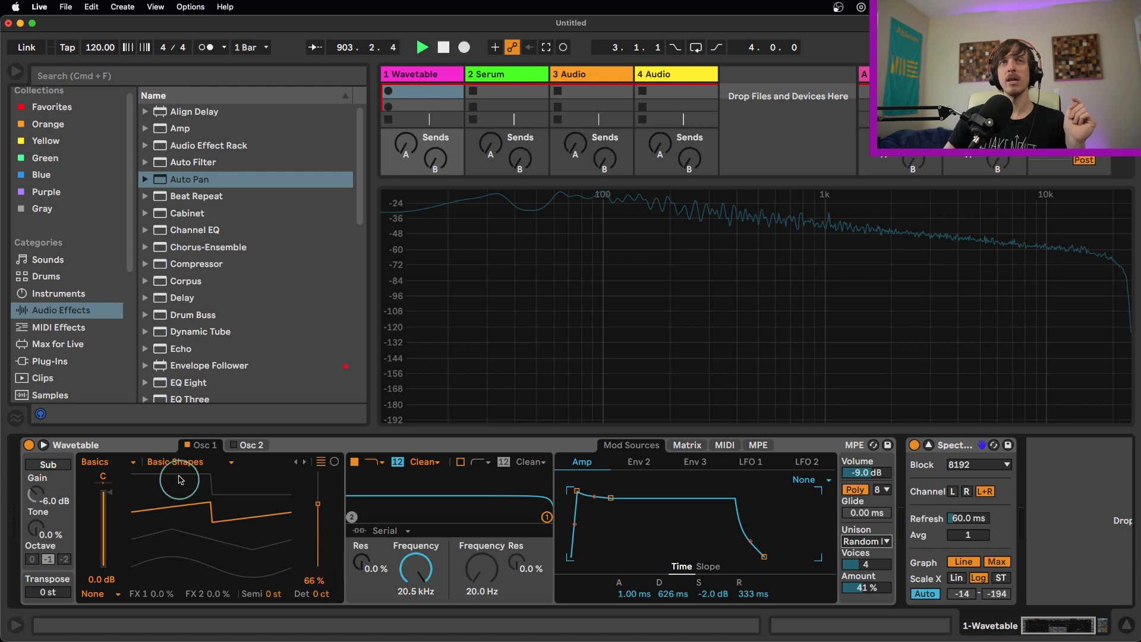
click(133, 465)
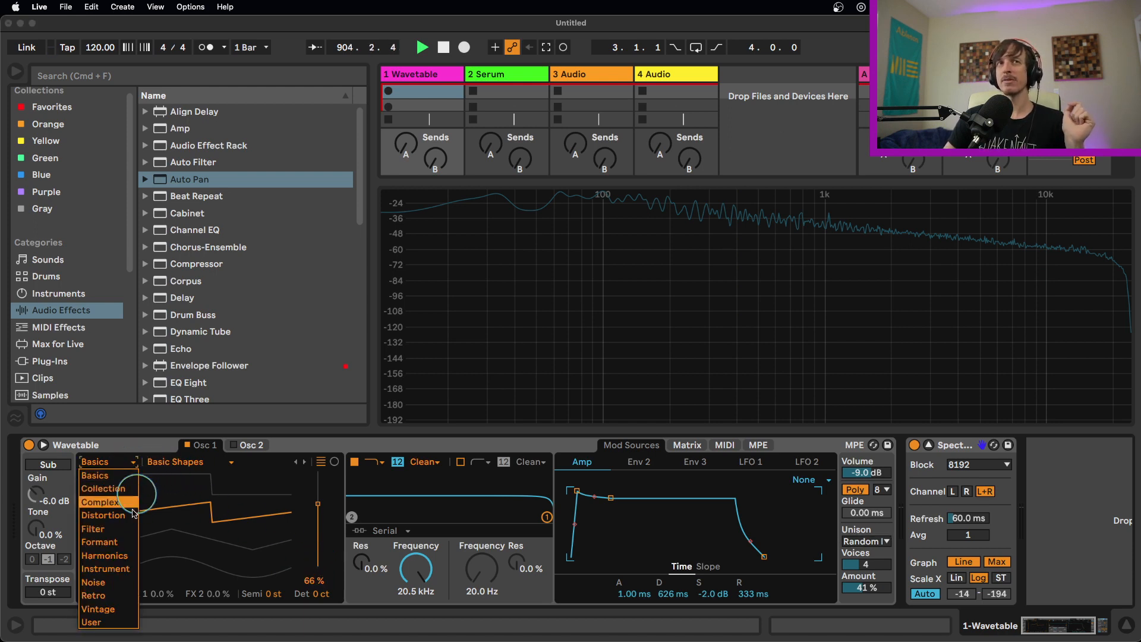
click(129, 458)
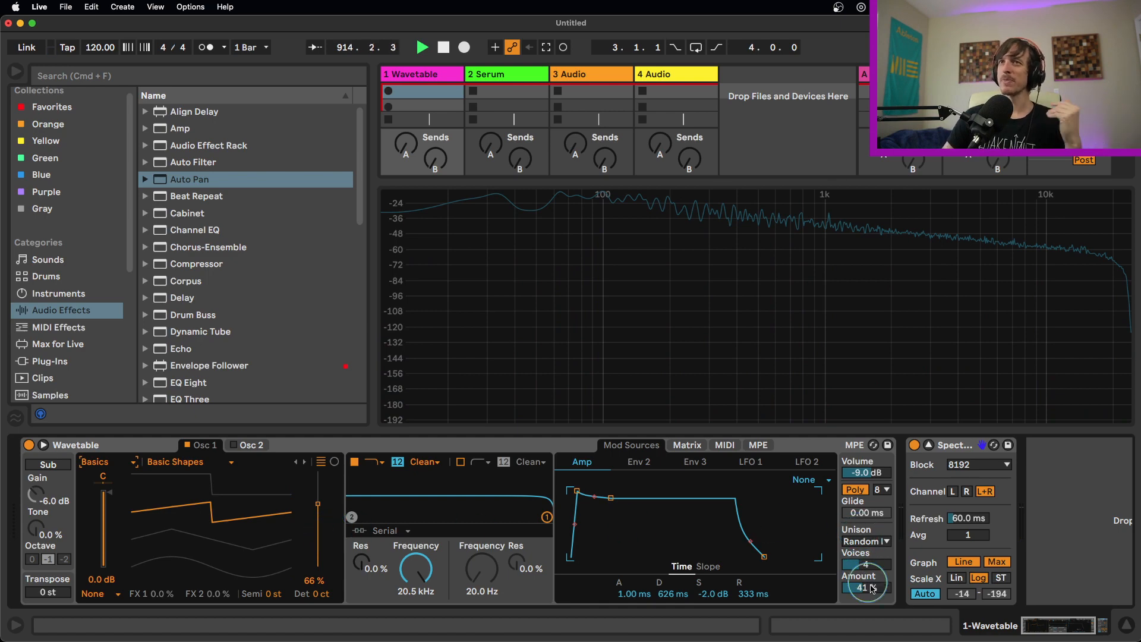
click(867, 541)
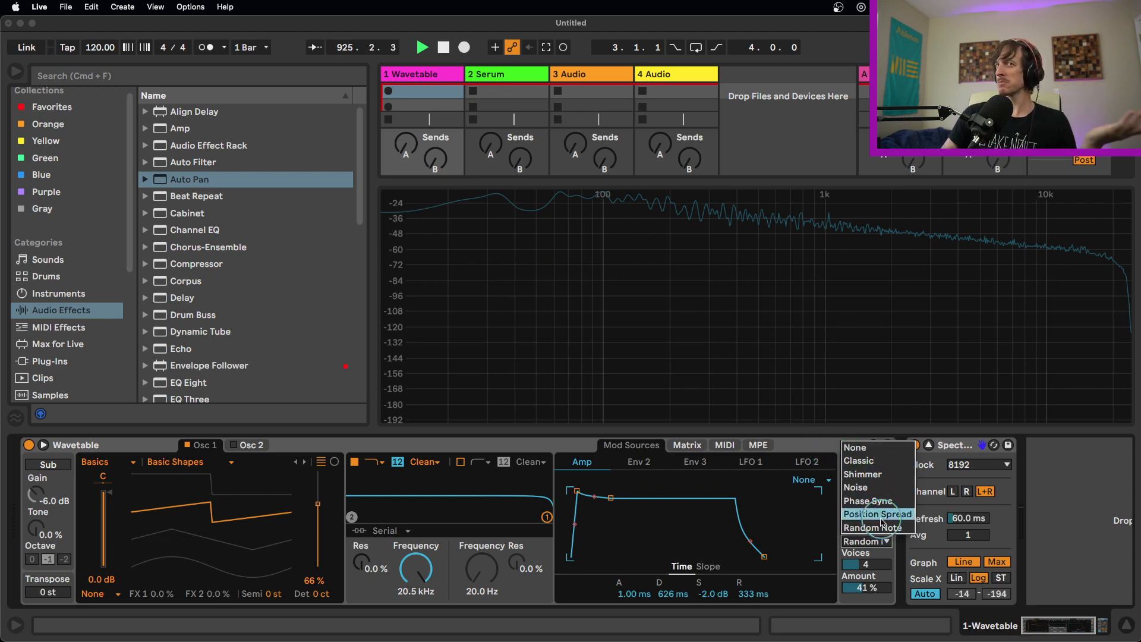
click(814, 449)
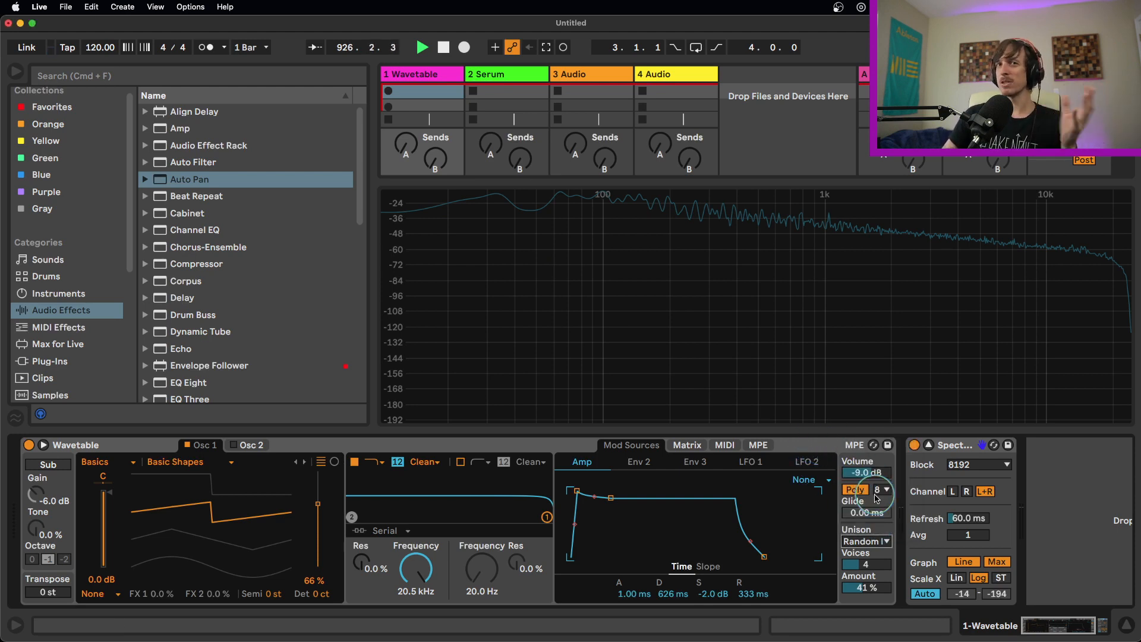
- Collapse the enlarged Spectrum display and open the Serum plug-in window from the 2 Serum track, moving it clear of the webcam area
click(928, 445)
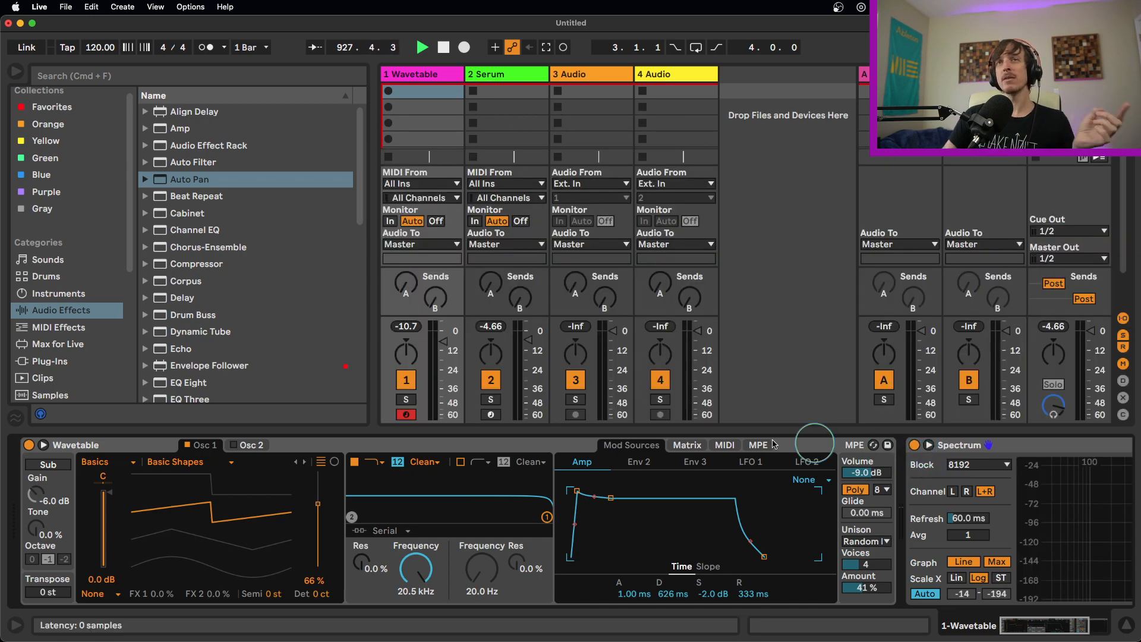
click(491, 415)
click(57, 444)
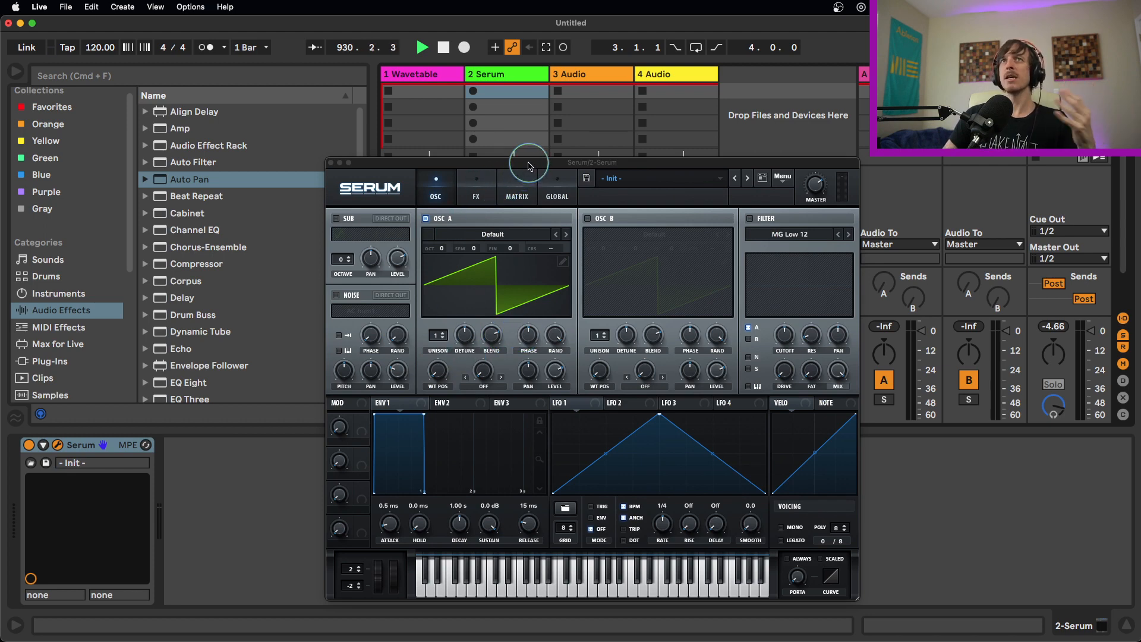
drag(529, 166, 511, 160)
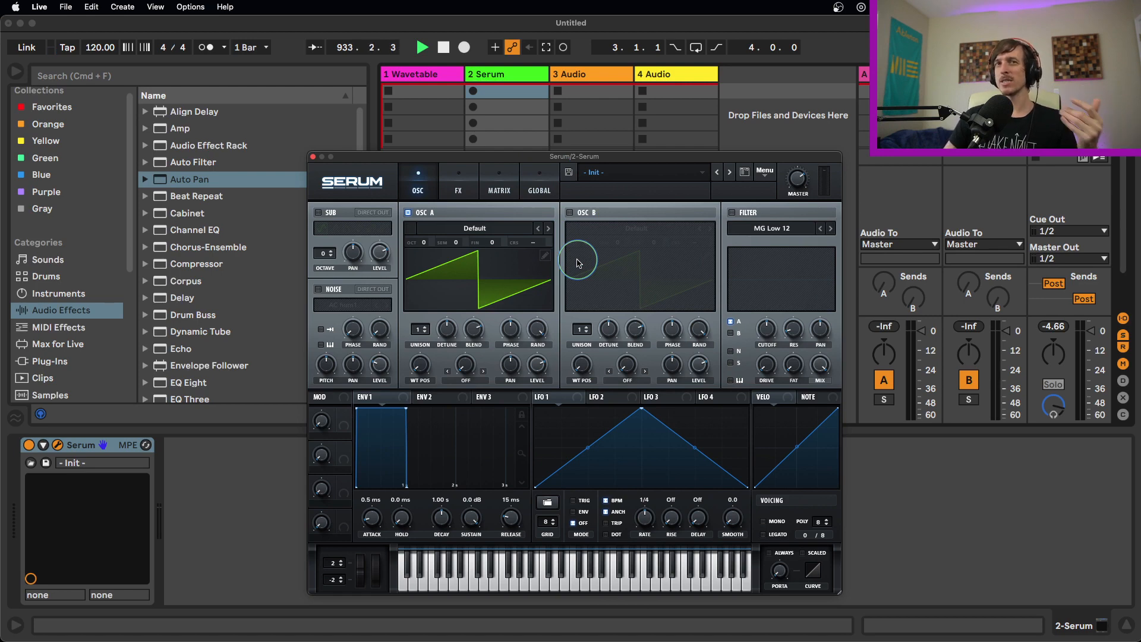
drag(522, 157, 467, 150)
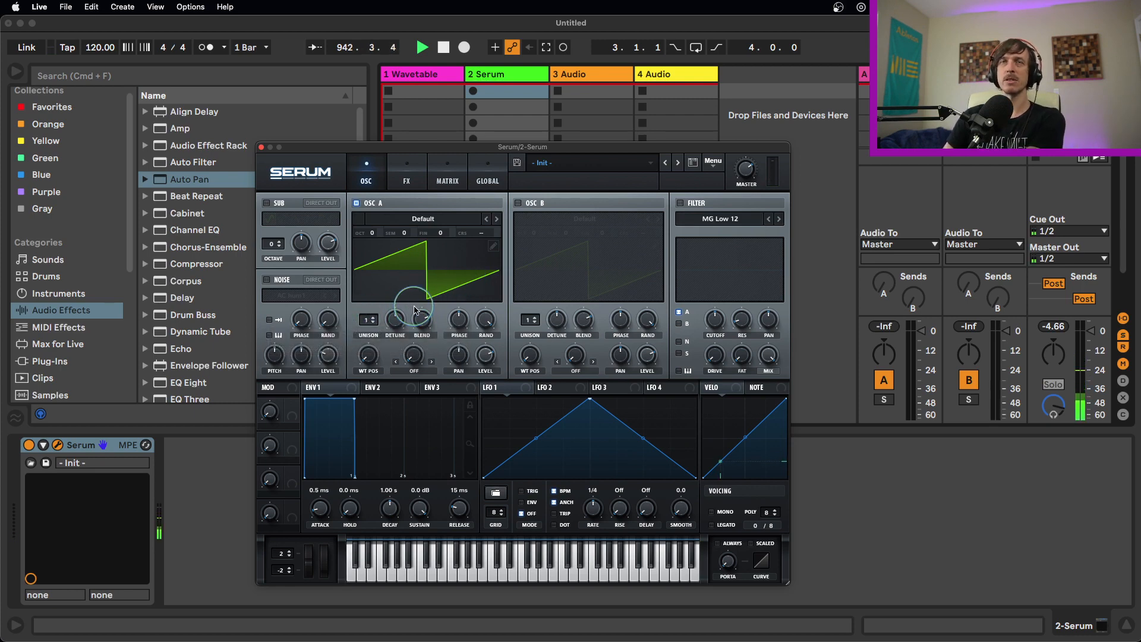
- Set Serum's Osc A to 2 unison voices and try several Detune amounts
click(373, 320)
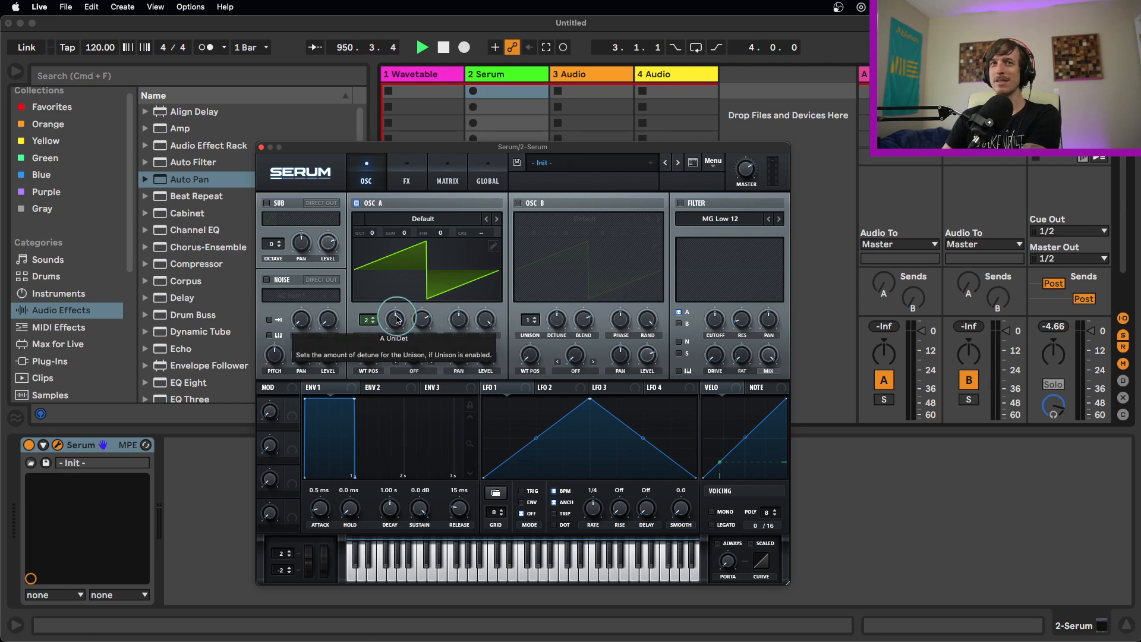
mouse_move(397, 319)
mouse_down()
mouse_move(390, 400)
mouse_move(382, 344)
mouse_move(392, 315)
mouse_up()
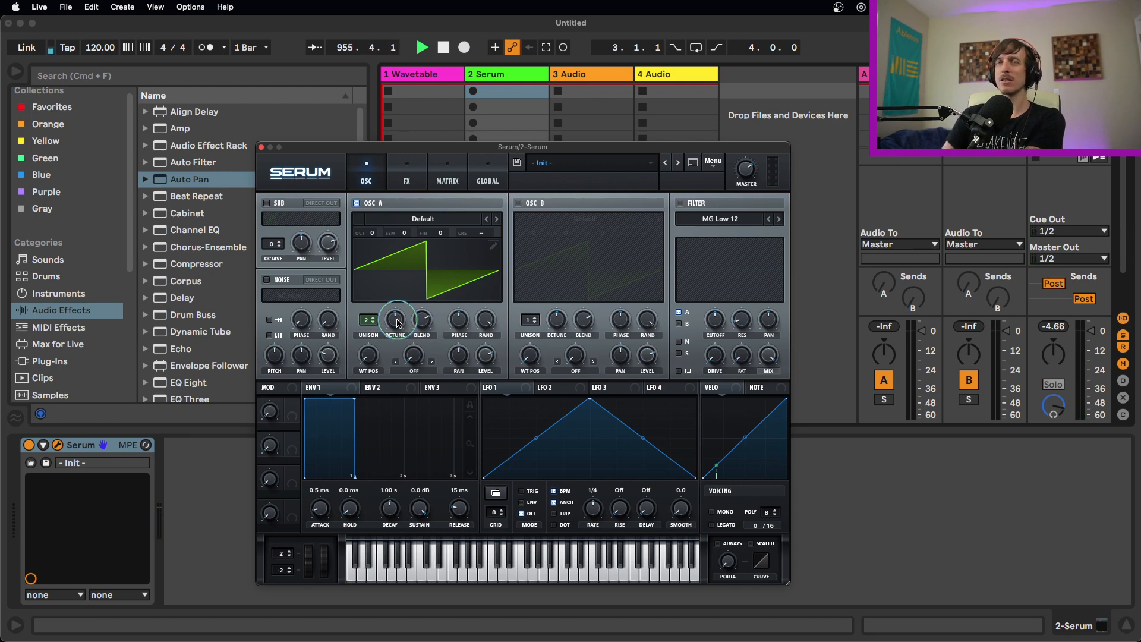
drag(397, 323, 396, 291)
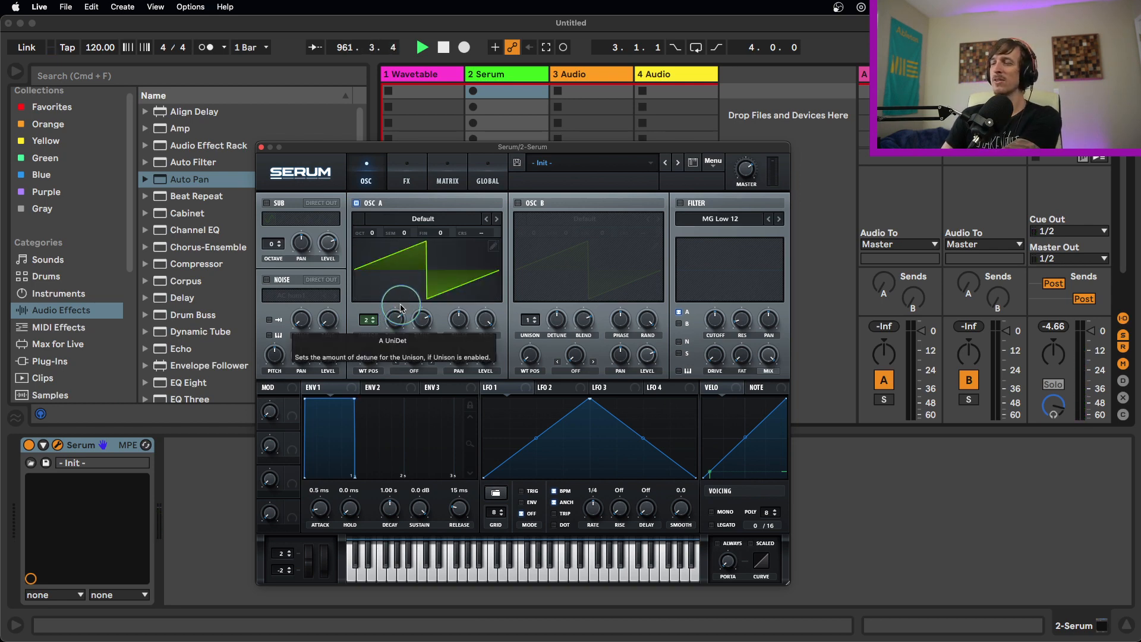
drag(396, 324, 381, 297)
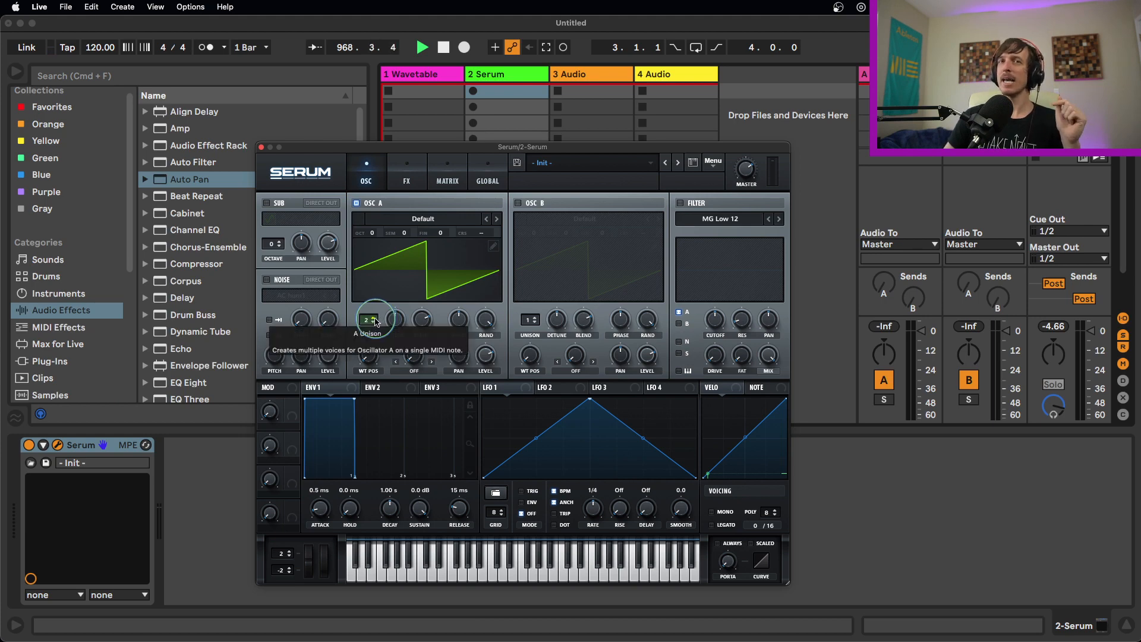
- Raise Osc A's unison to 16 voices, reduce it to 10 and try different Detune amounts
scroll(375, 321, up, 9)
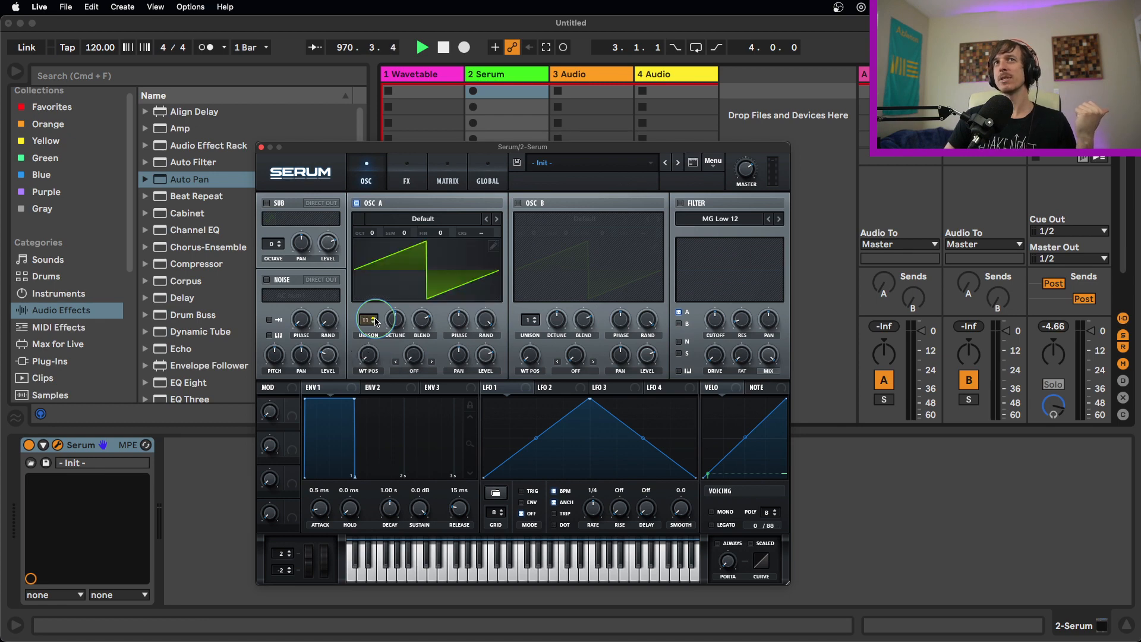
scroll(375, 321, up, 5)
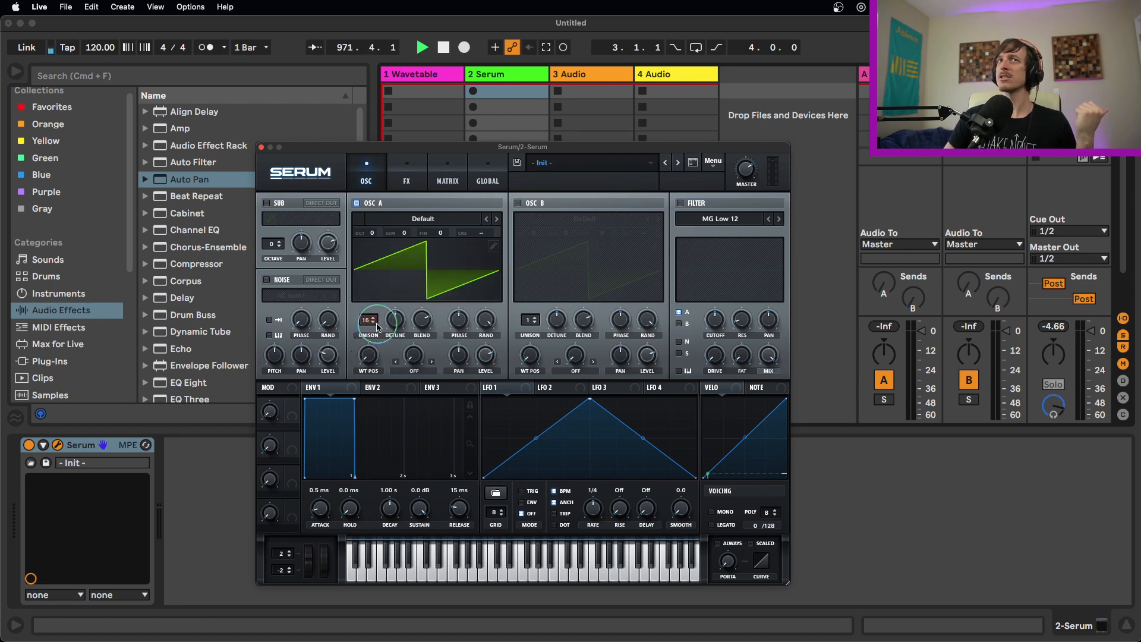
scroll(376, 324, down, 6)
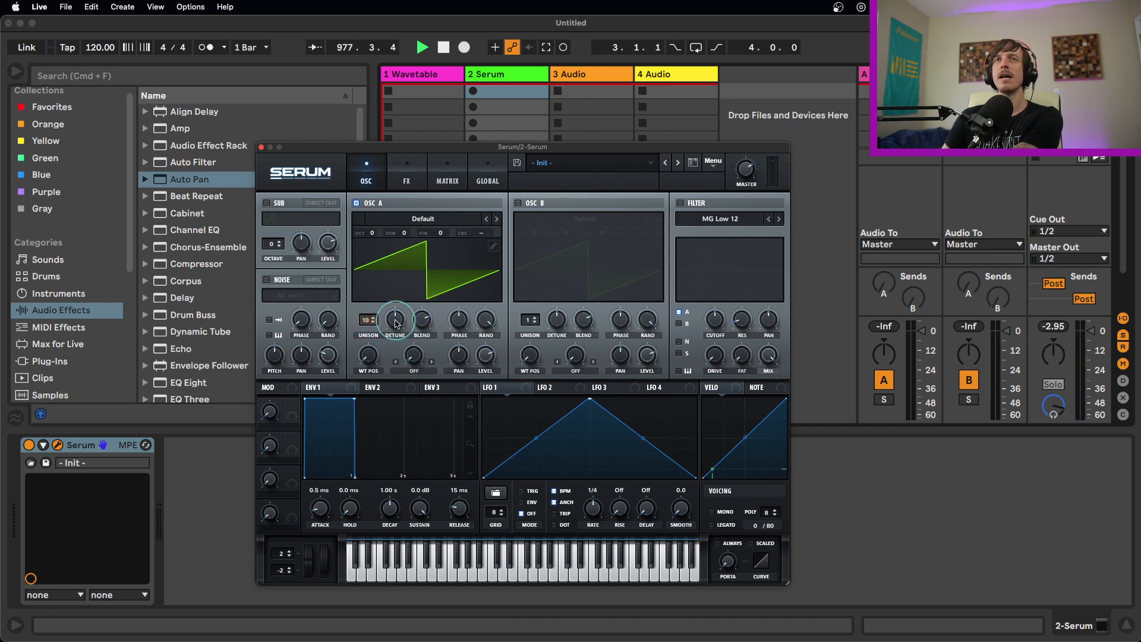
mouse_move(396, 323)
mouse_down()
mouse_move(386, 359)
mouse_move(386, 309)
mouse_up()
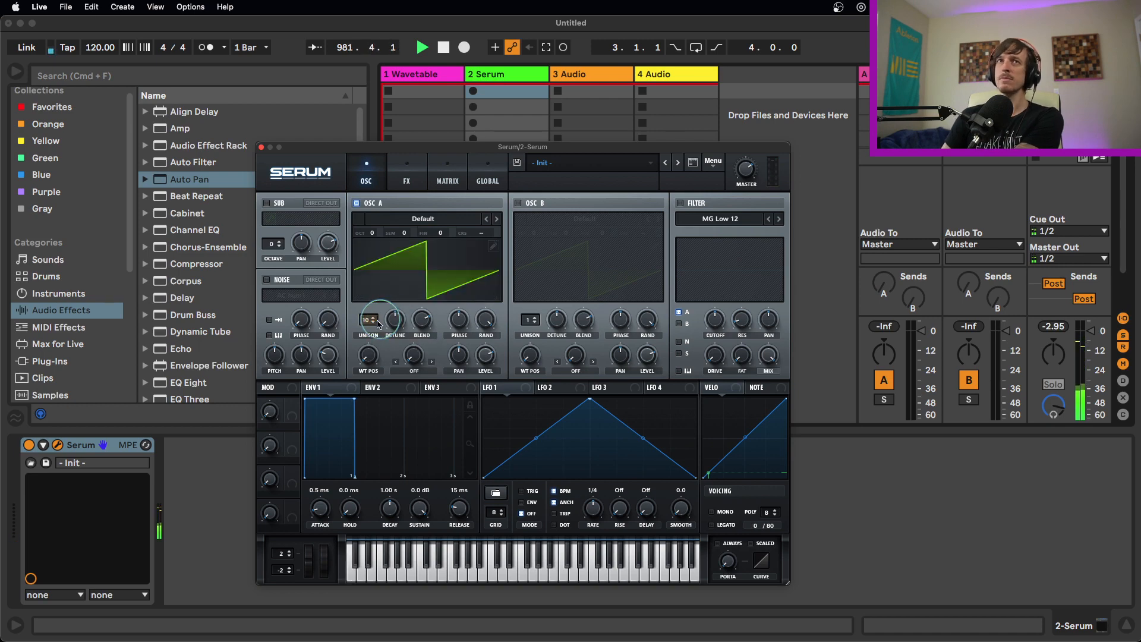
- Compare 9 and 10 unison voices on Osc A while trying Blend values such as 66 and 49
click(373, 322)
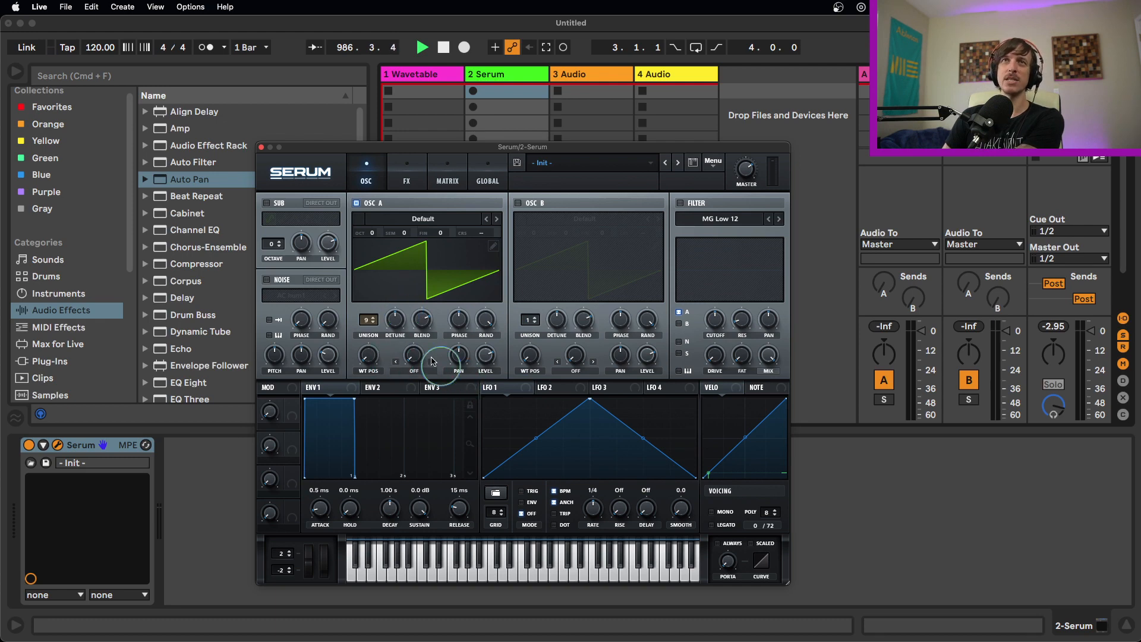
drag(424, 328, 423, 327)
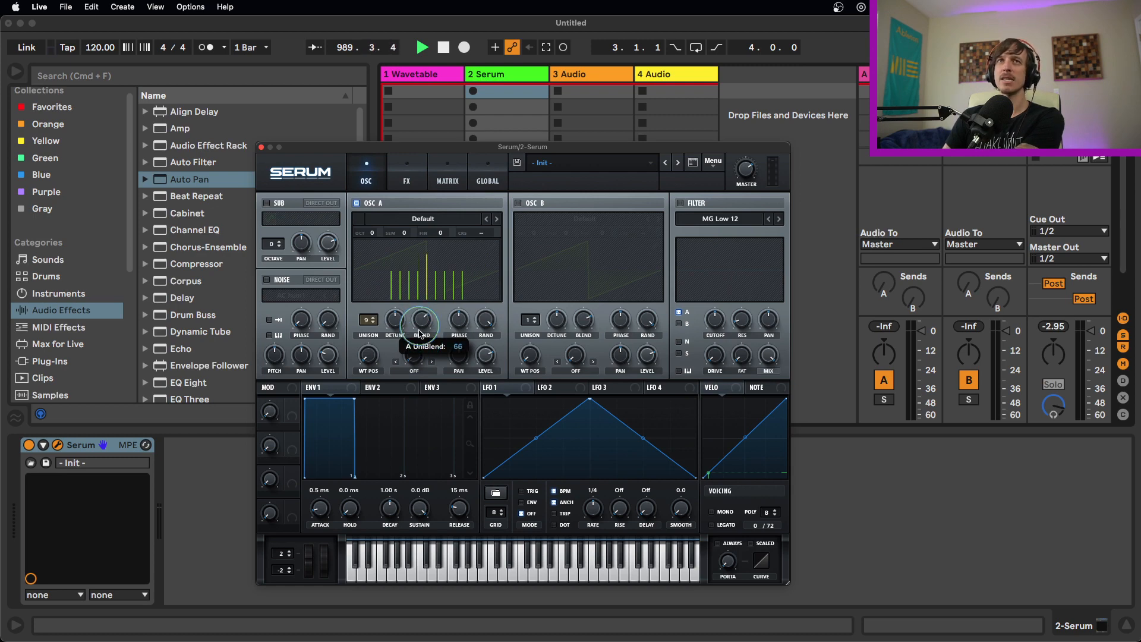
mouse_move(428, 322)
mouse_down()
mouse_move(414, 324)
mouse_move(426, 325)
mouse_up()
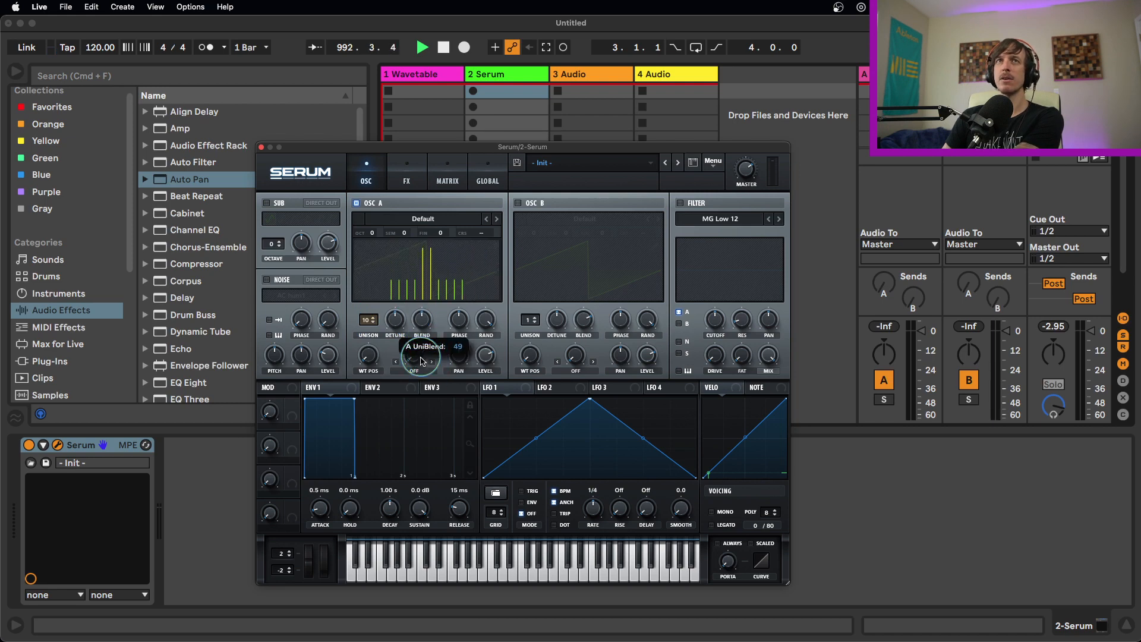
drag(422, 323, 421, 323)
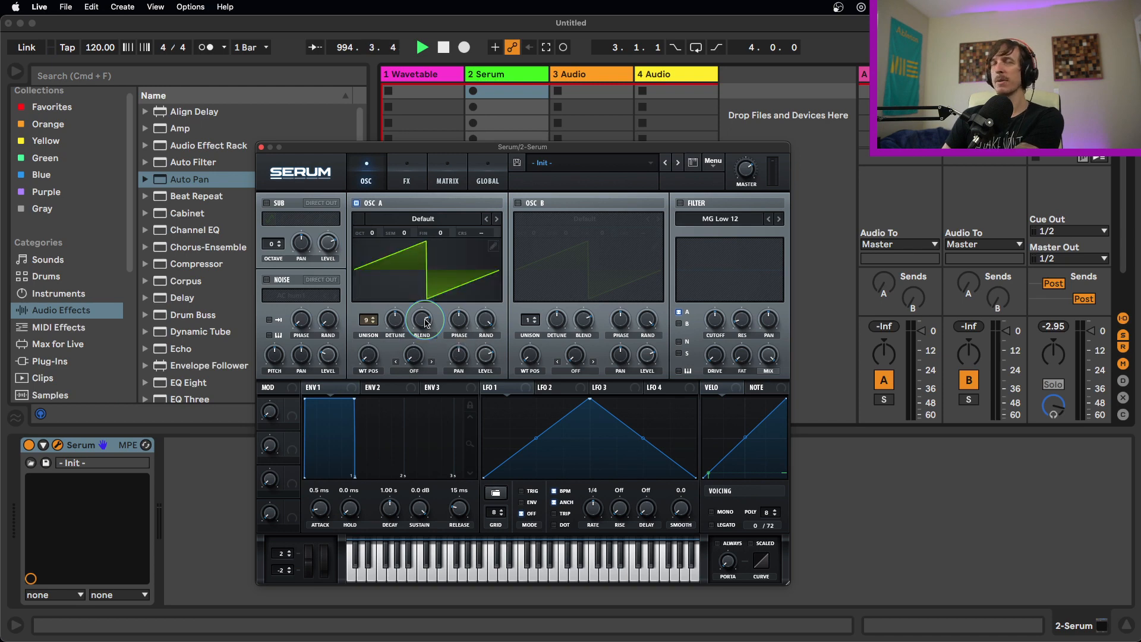
- Sweep Osc A's unison Blend with 9 voices, trying values such as 53, 91 and 43
drag(426, 322, 426, 323)
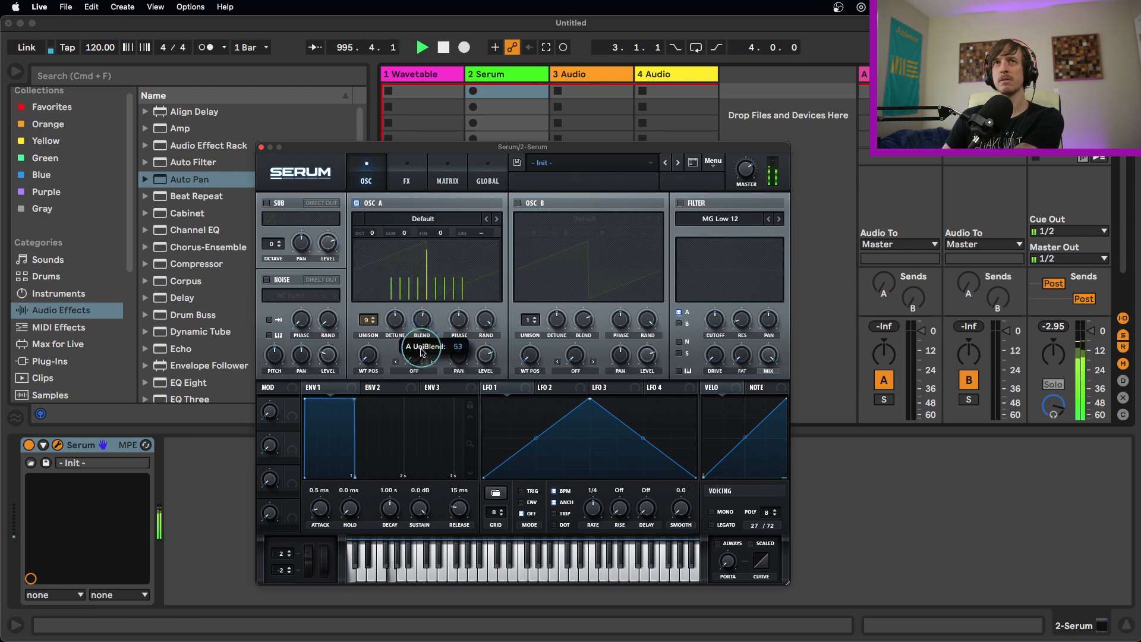
drag(418, 381, 409, 280)
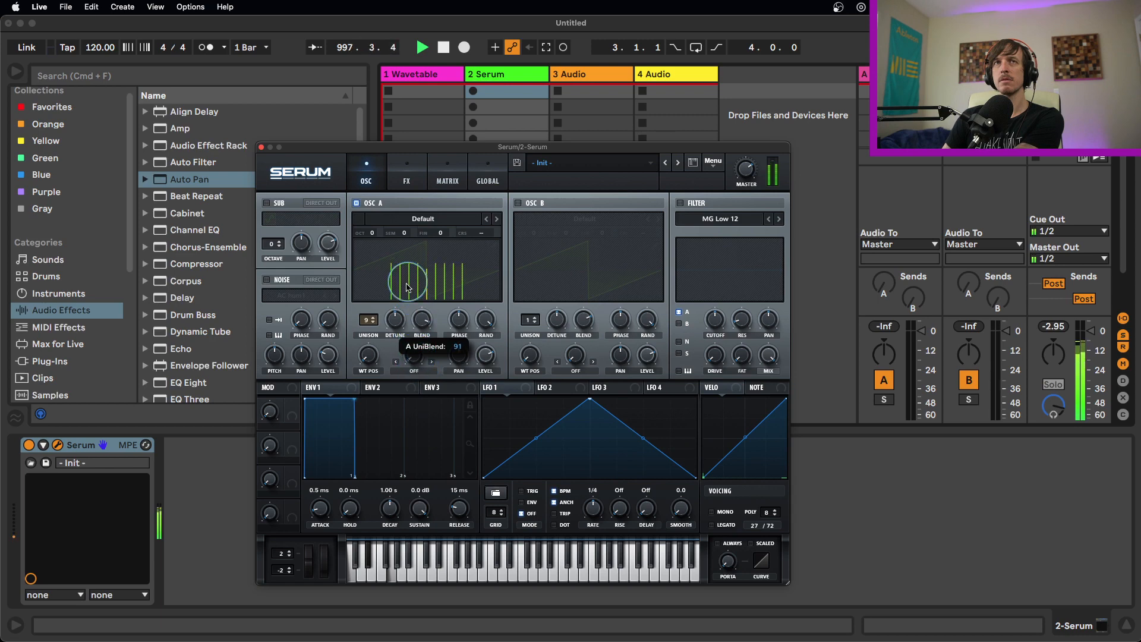
mouse_move(408, 328)
mouse_down()
mouse_move(420, 322)
mouse_move(427, 381)
mouse_move(428, 331)
mouse_up()
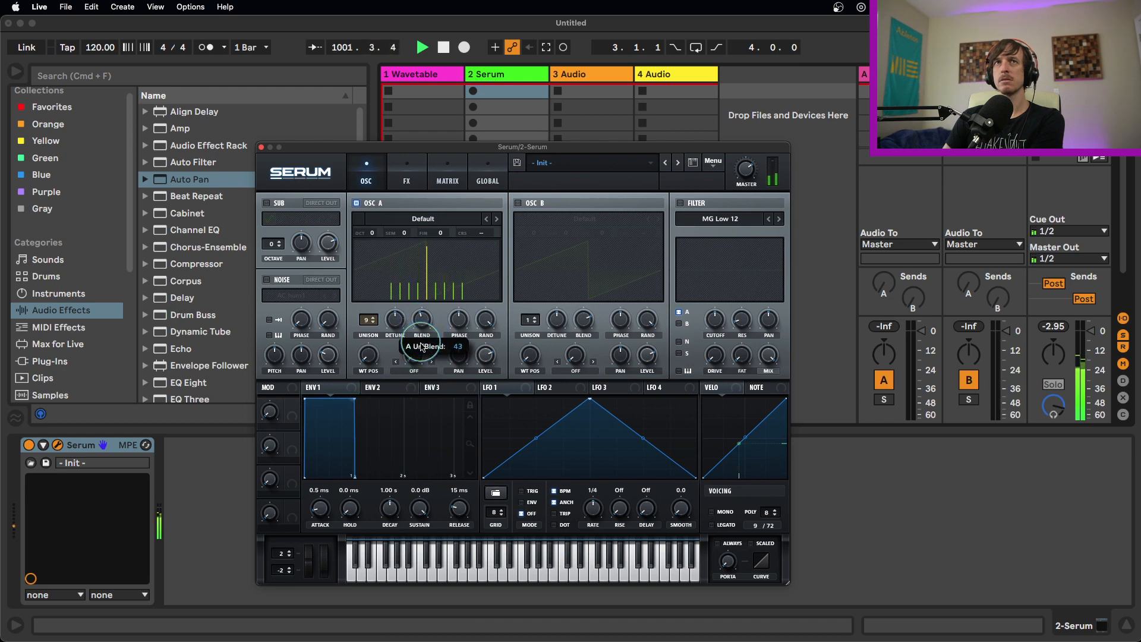
drag(421, 348, 404, 307)
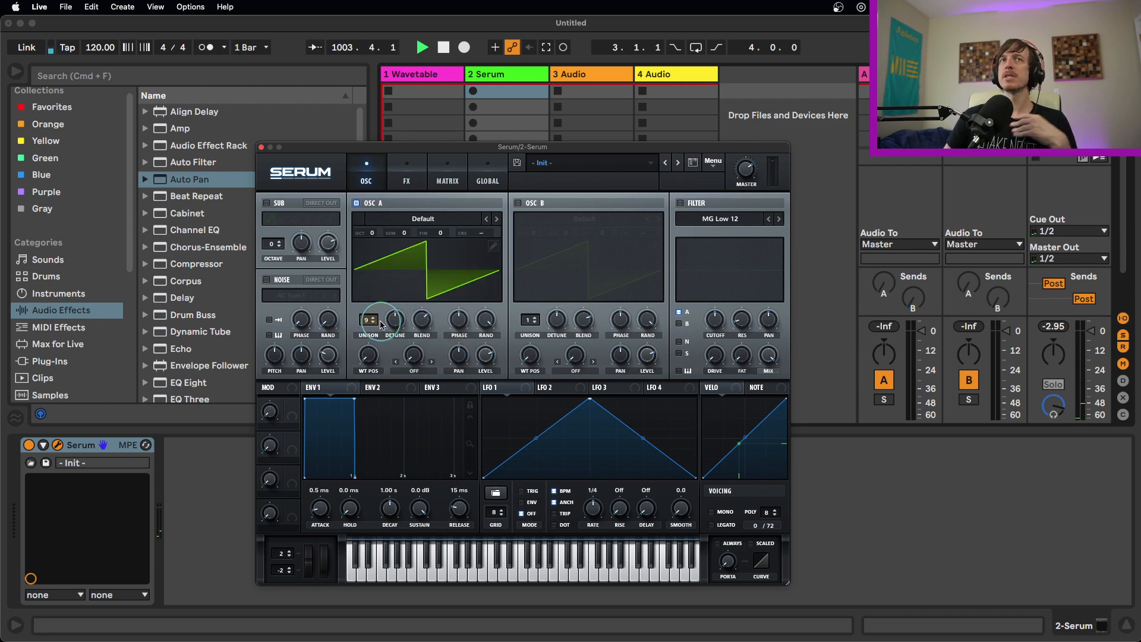
- Raise Osc A's unison to 13 voices, then reduce it to 11
drag(372, 321, 373, 314)
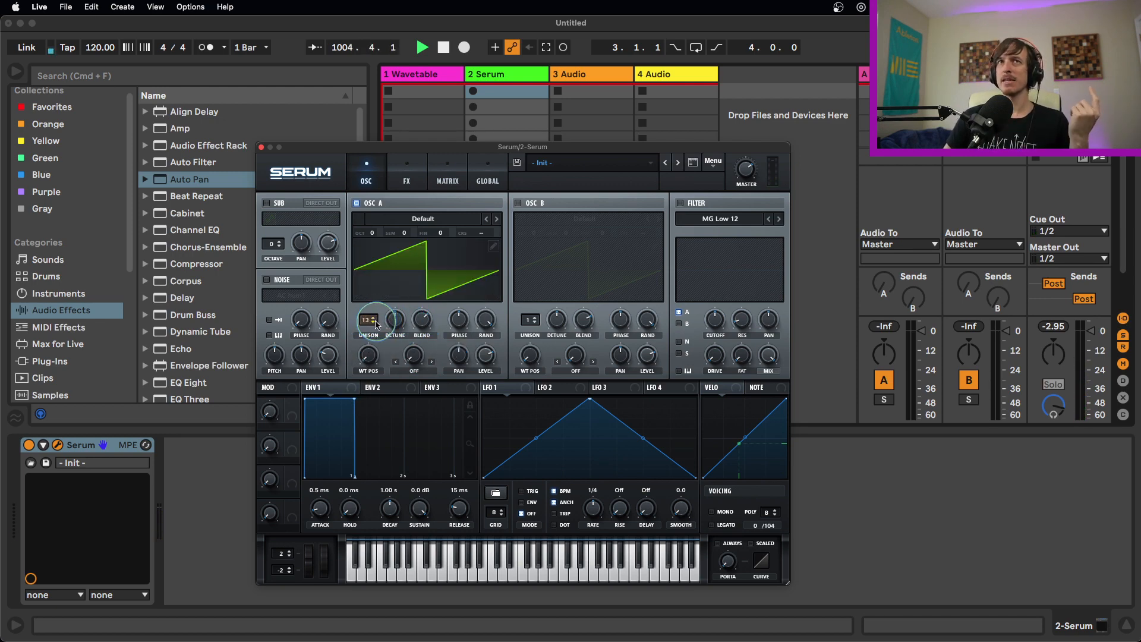
click(376, 325)
click(373, 319)
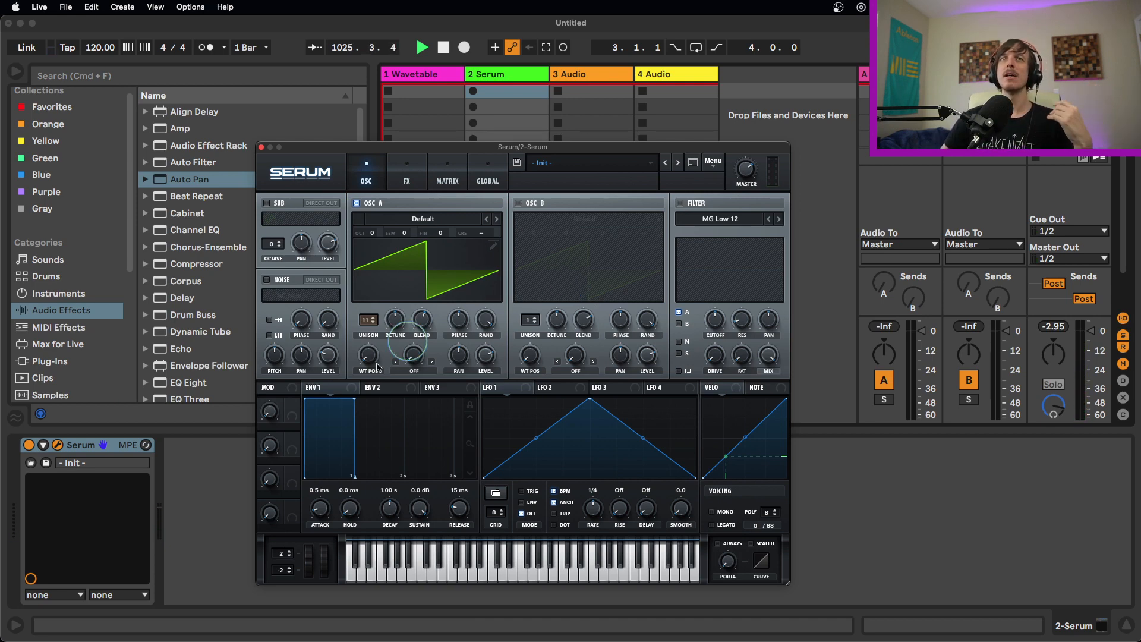
- Lower Env 1's Sustain to -∞ dB and try different Osc A Detune amounts
drag(419, 508, 461, 630)
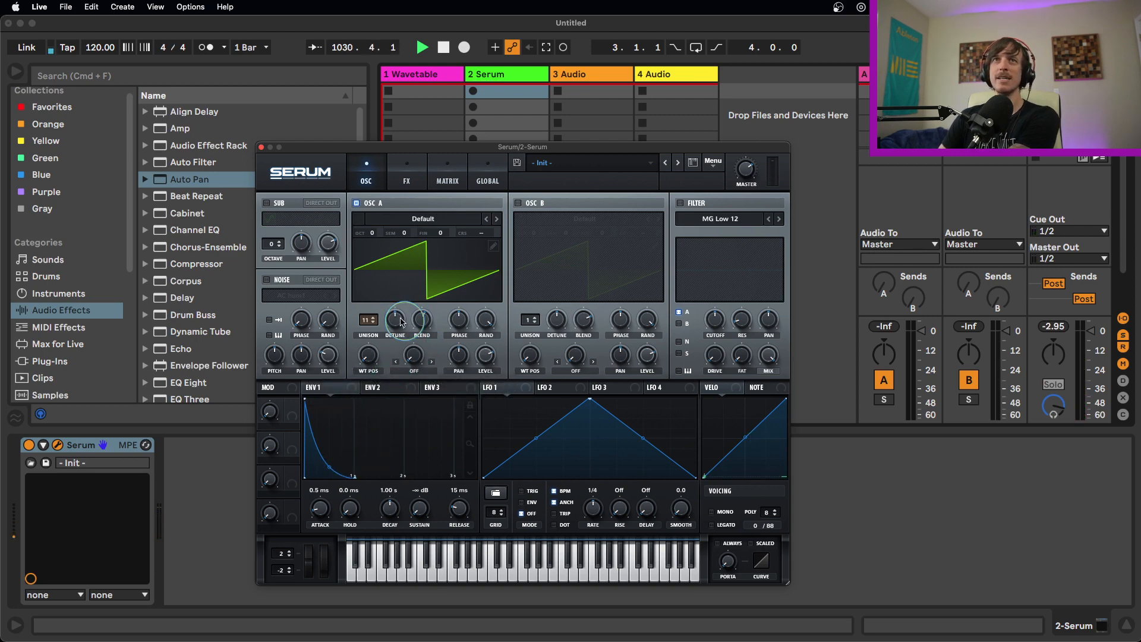
drag(397, 320, 427, 340)
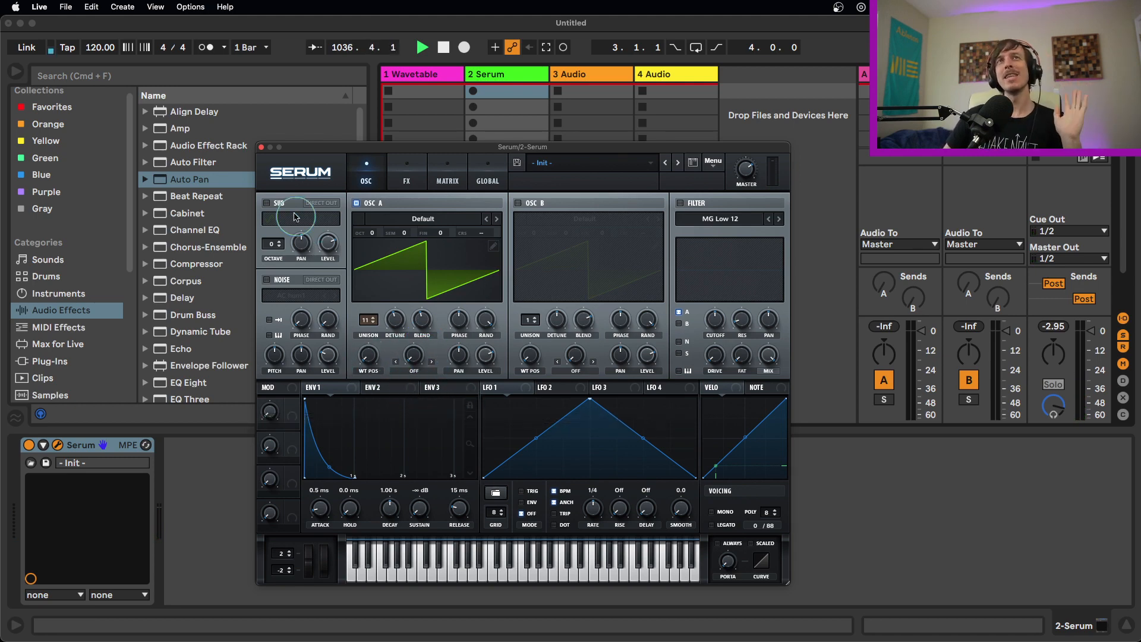
- Close the Serum plug-in window and return to the Wavetable track's devices
click(262, 147)
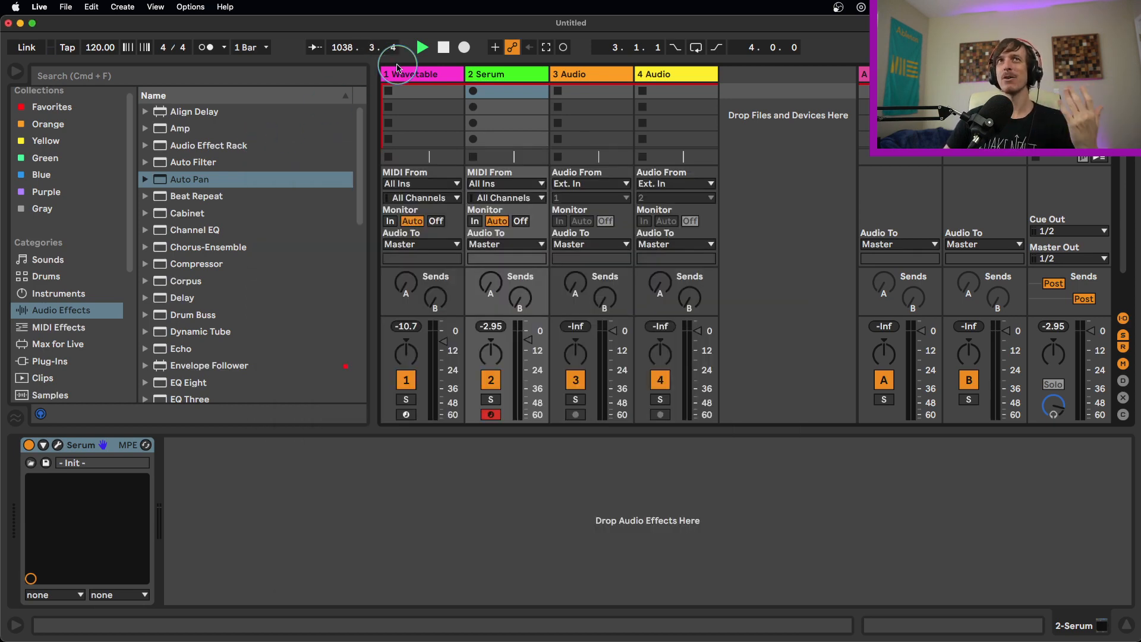
click(410, 74)
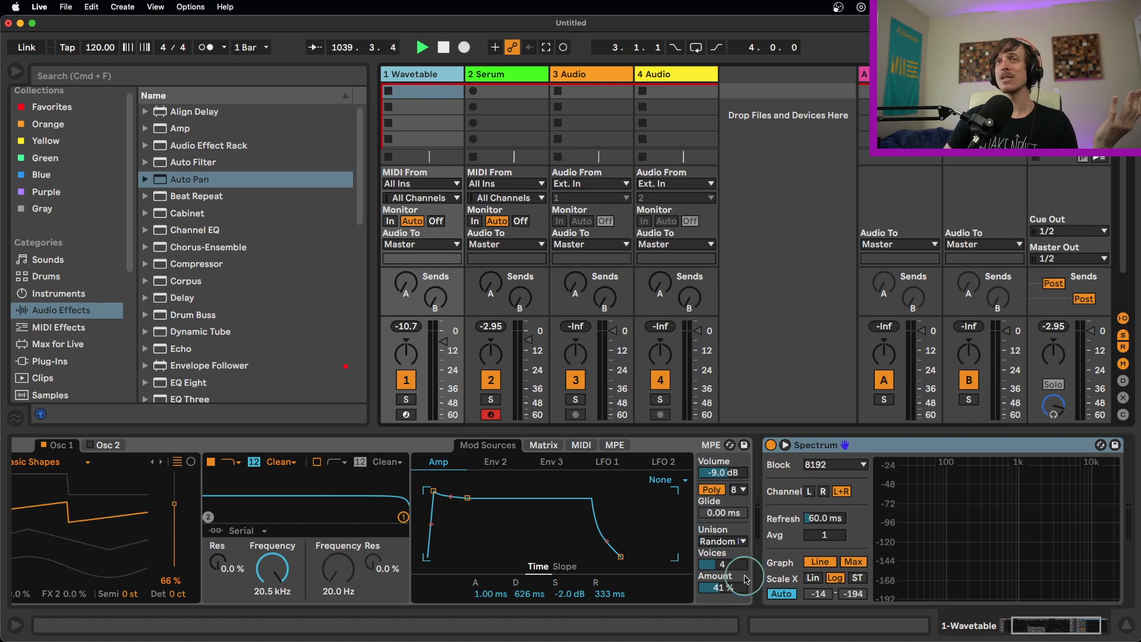